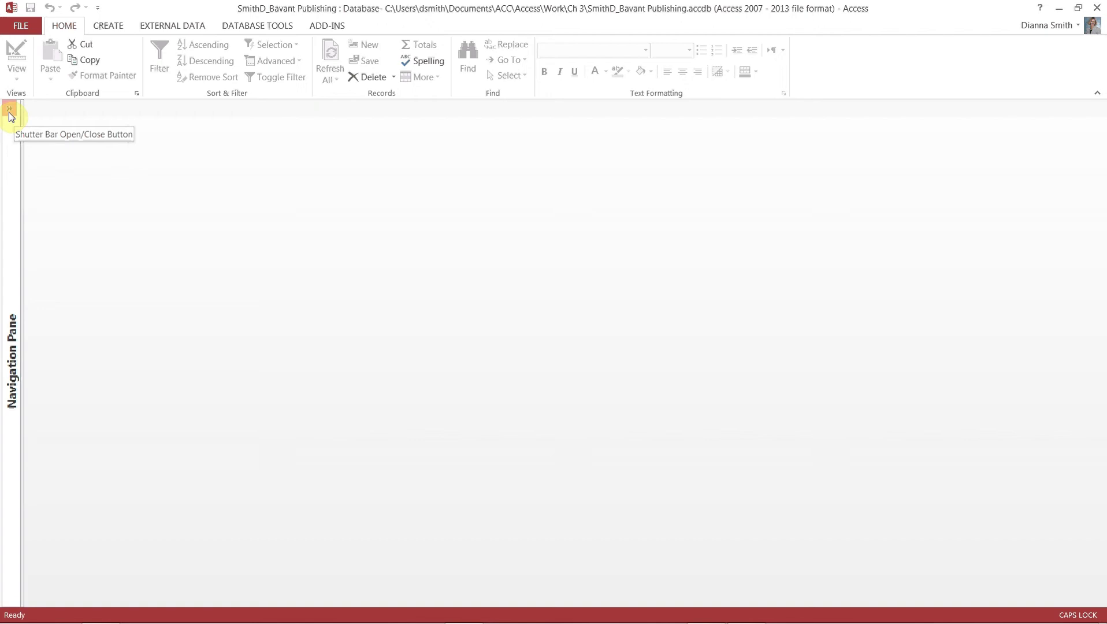
Open the Customer table from the Navigation Pane and switch it to Design view
{"action": "left_click", "coordinate": [10, 116]}
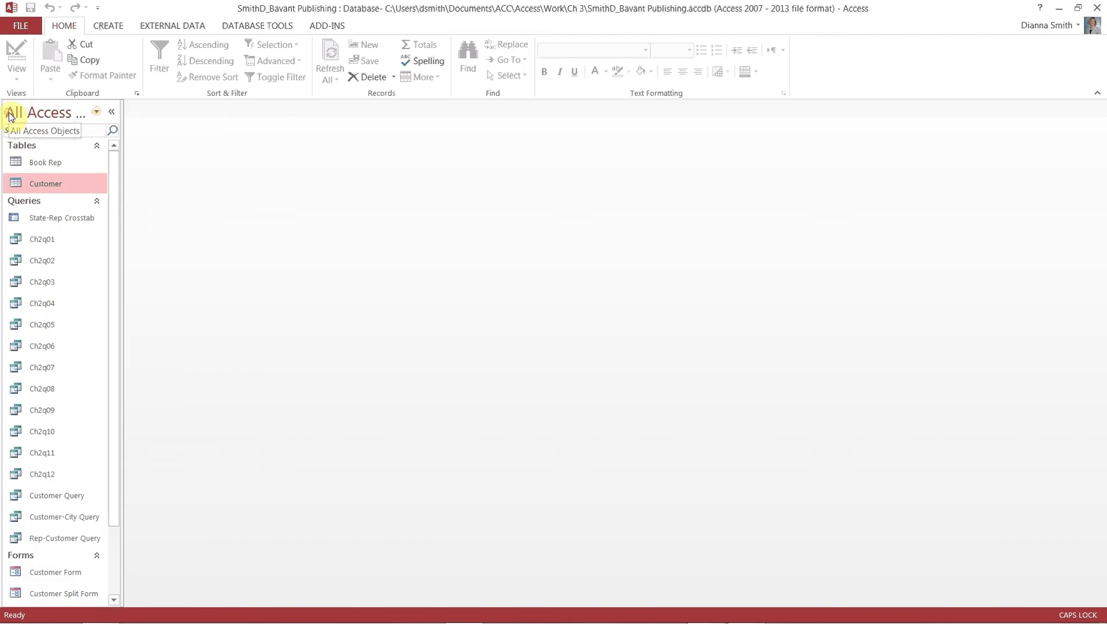
{"action": "left_click", "coordinate": [51, 189]}
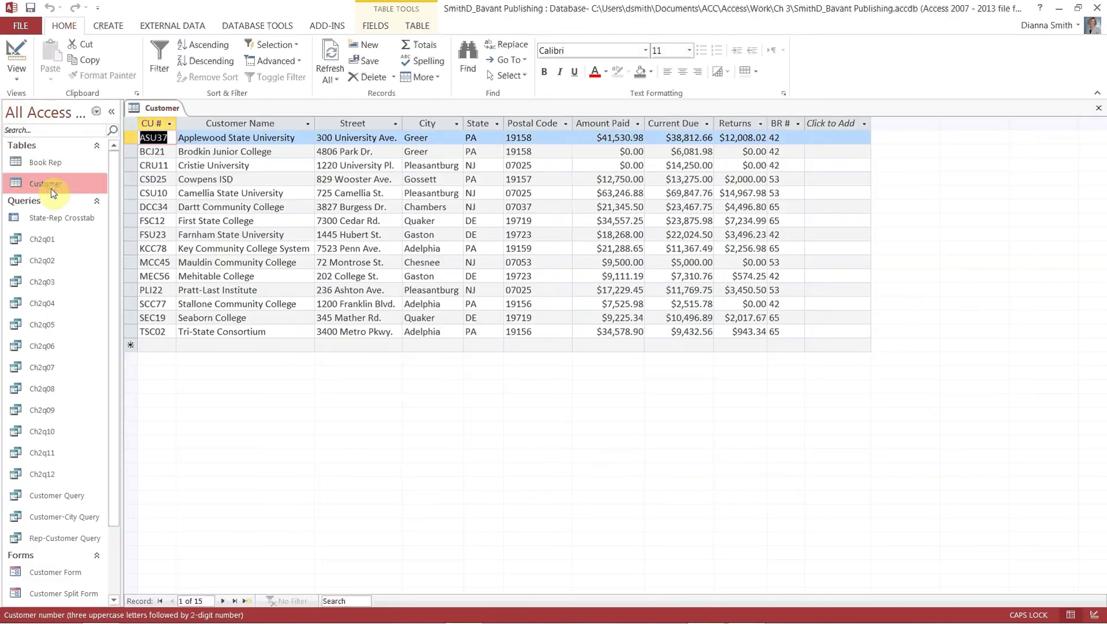
{"action": "left_click", "coordinate": [112, 112]}
{"action": "left_click", "coordinate": [15, 57]}
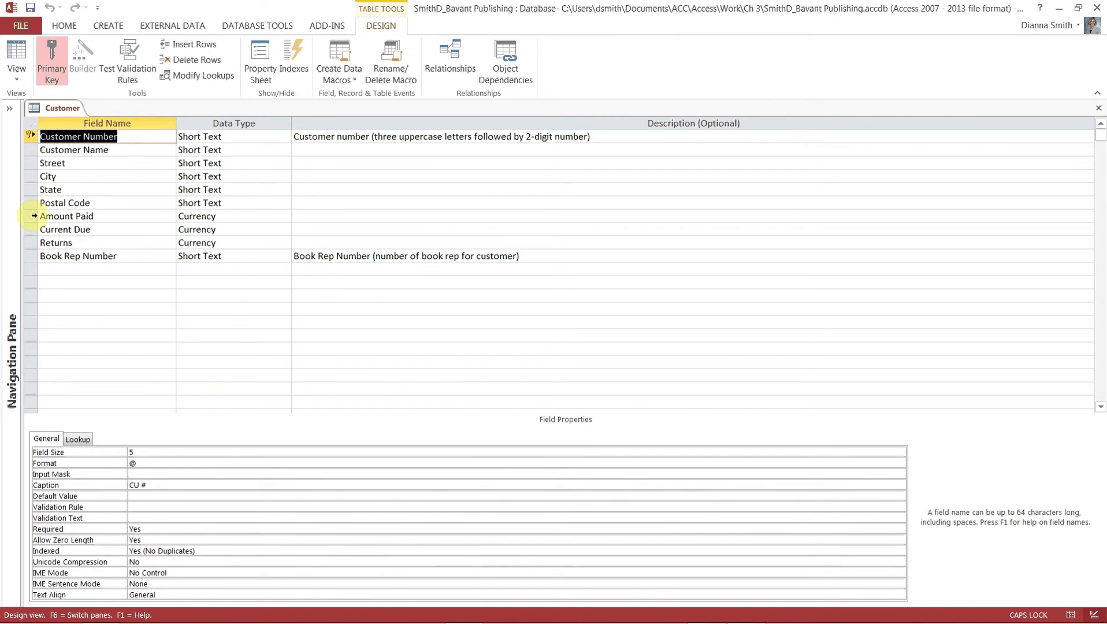
Insert a 'Customer Type' field row above Amount Paid and bring up its data type list
{"action": "left_click", "coordinate": [34, 216]}
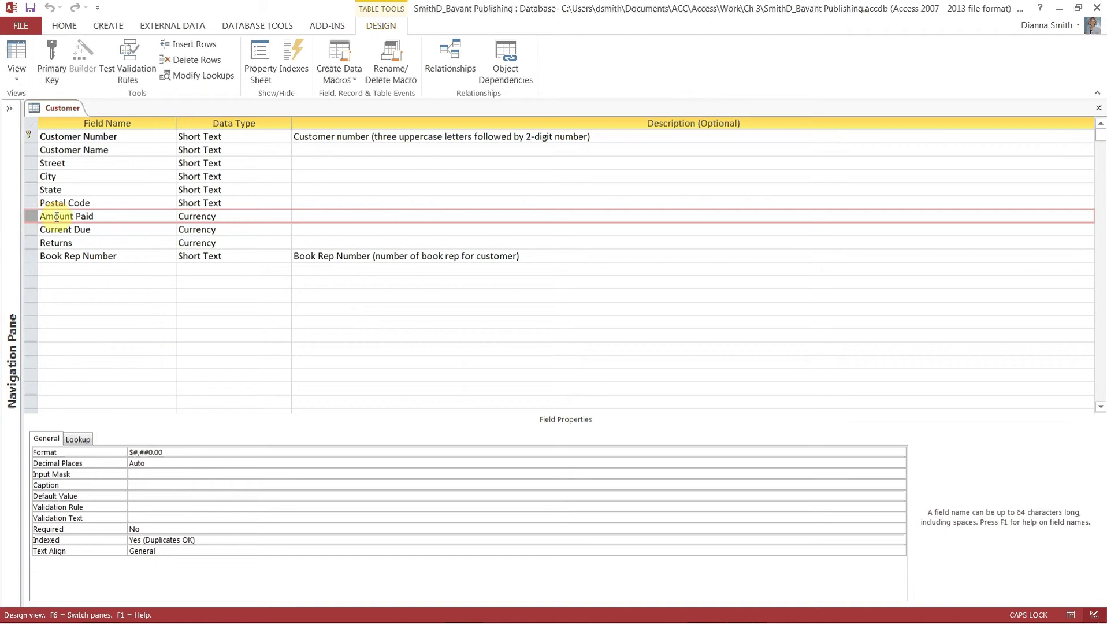
{"action": "left_click", "coordinate": [195, 46]}
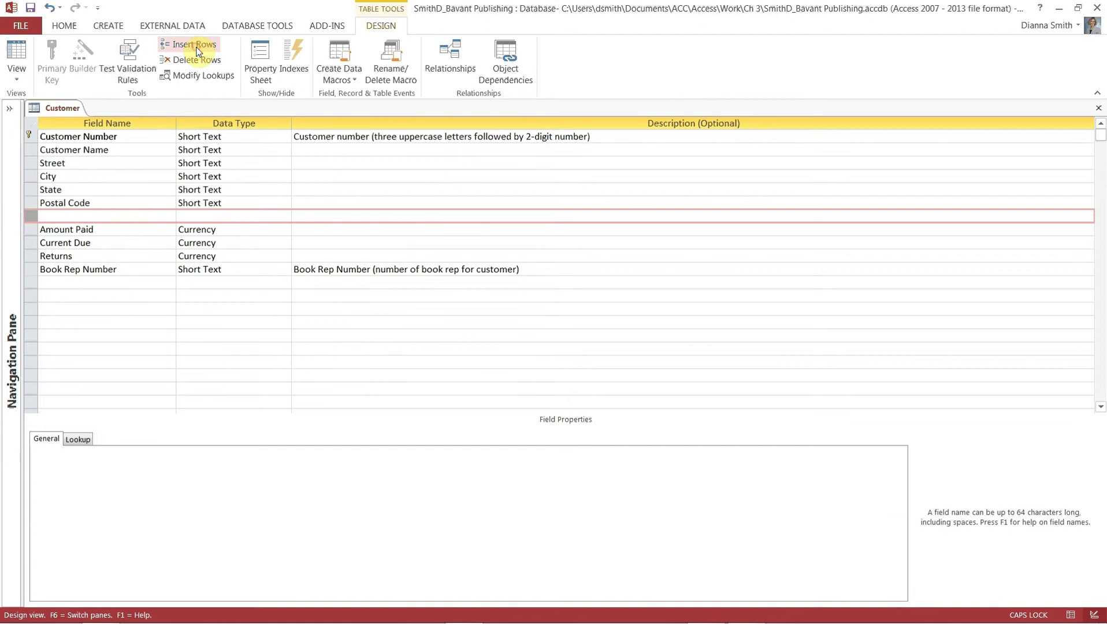
{"action": "left_click", "coordinate": [130, 215]}
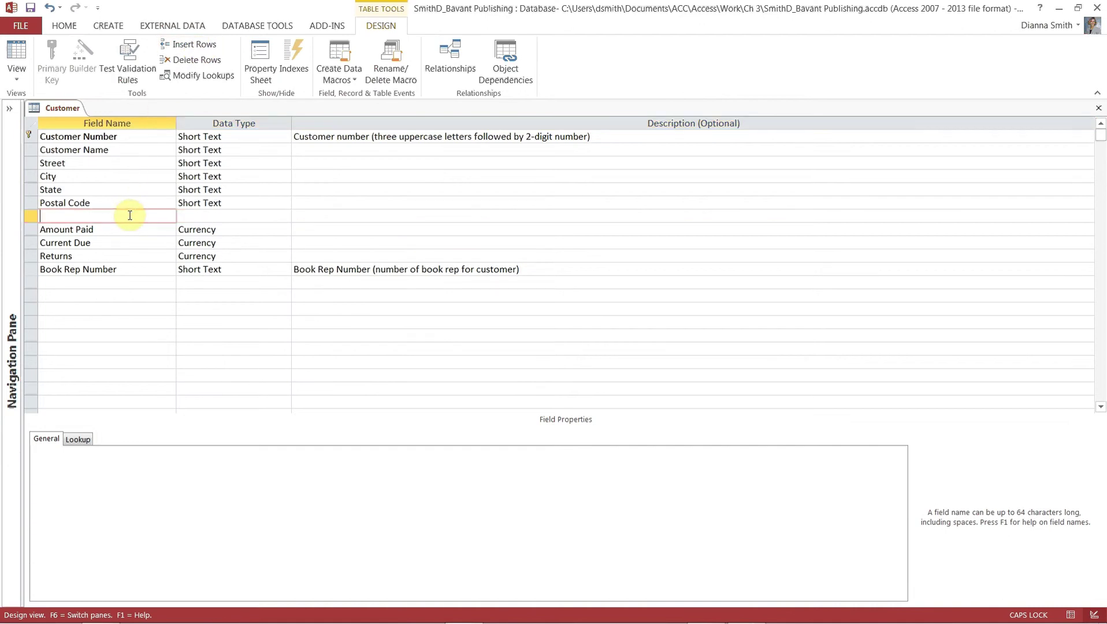
{"action": "key", "text": "Caps_Lock"}
{"action": "type", "text": "Customer Type"}
{"action": "key", "text": "Tab"}
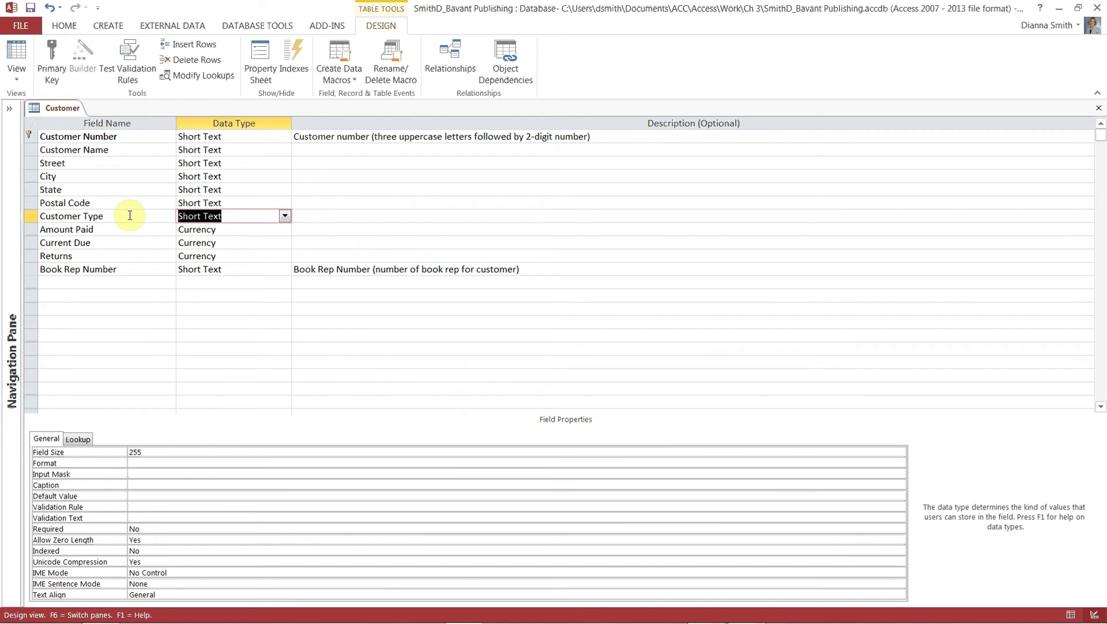
{"action": "left_click", "coordinate": [284, 217]}
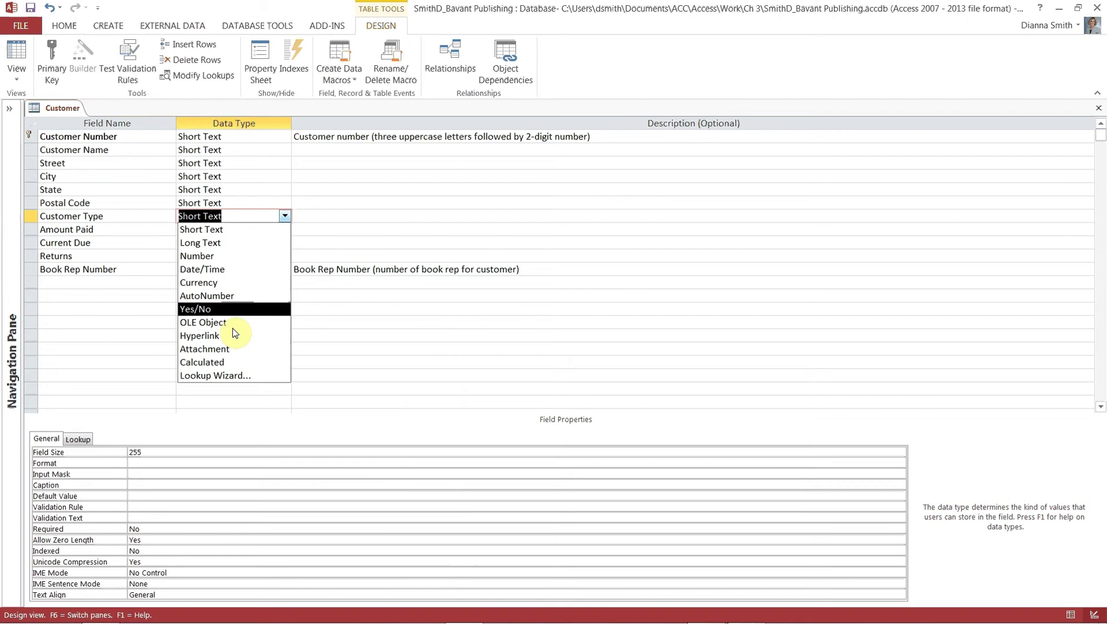
Start the Lookup Wizard for Customer Type, choosing to type in the values yourself
{"action": "left_click", "coordinate": [239, 376]}
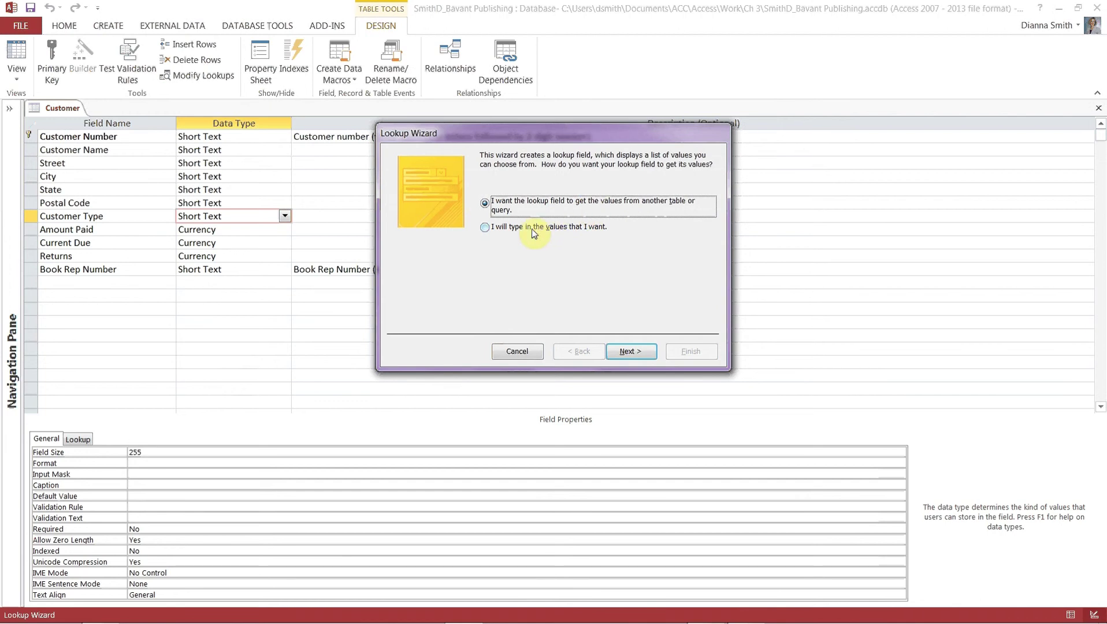
{"action": "left_click", "coordinate": [486, 228]}
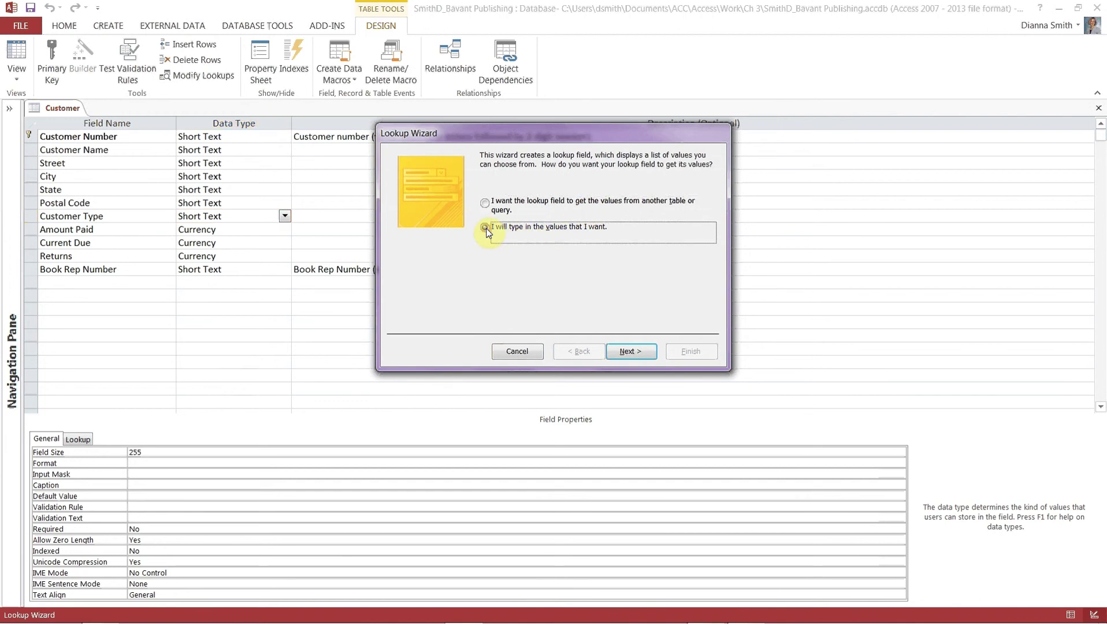
{"action": "left_click", "coordinate": [629, 353]}
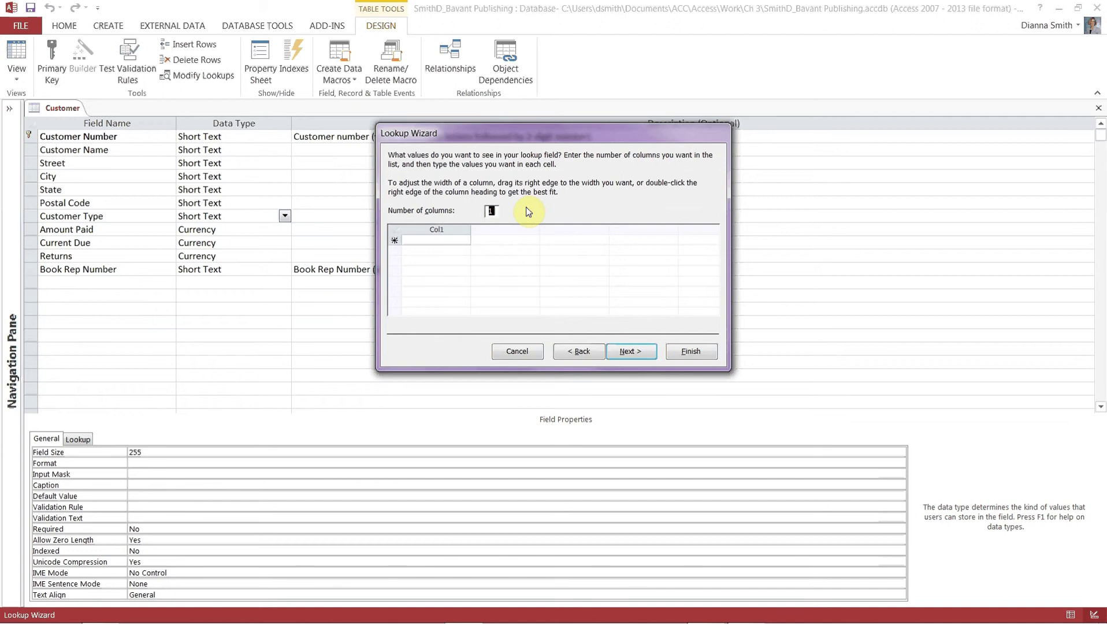
Enter the lookup values HS, COM and UNI in Col1
{"action": "left_click", "coordinate": [459, 241]}
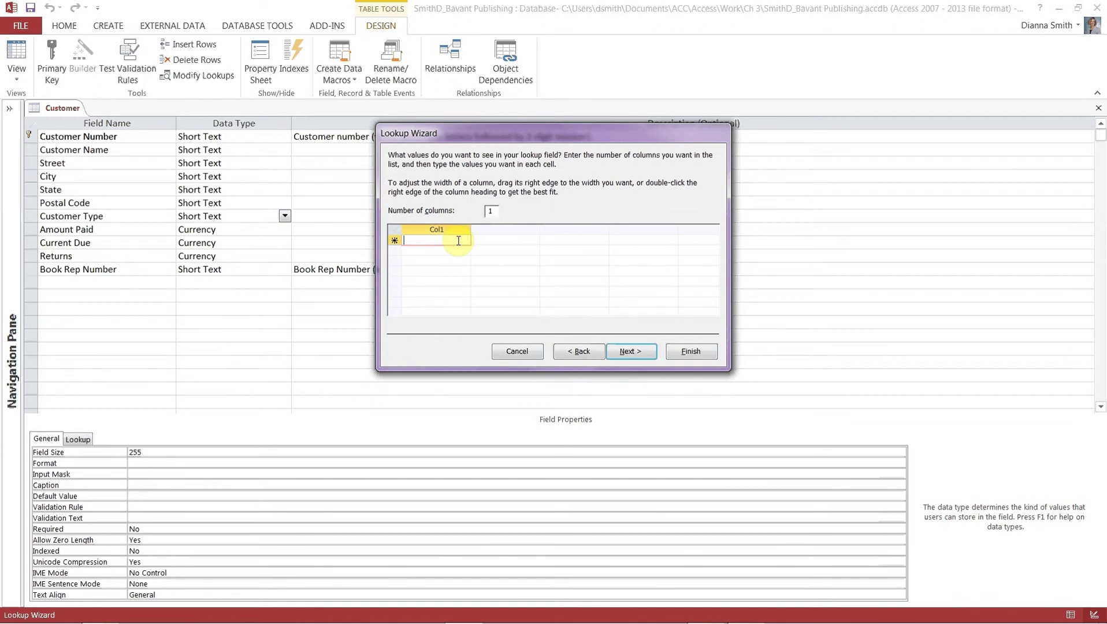
{"action": "type", "text": "HS"}
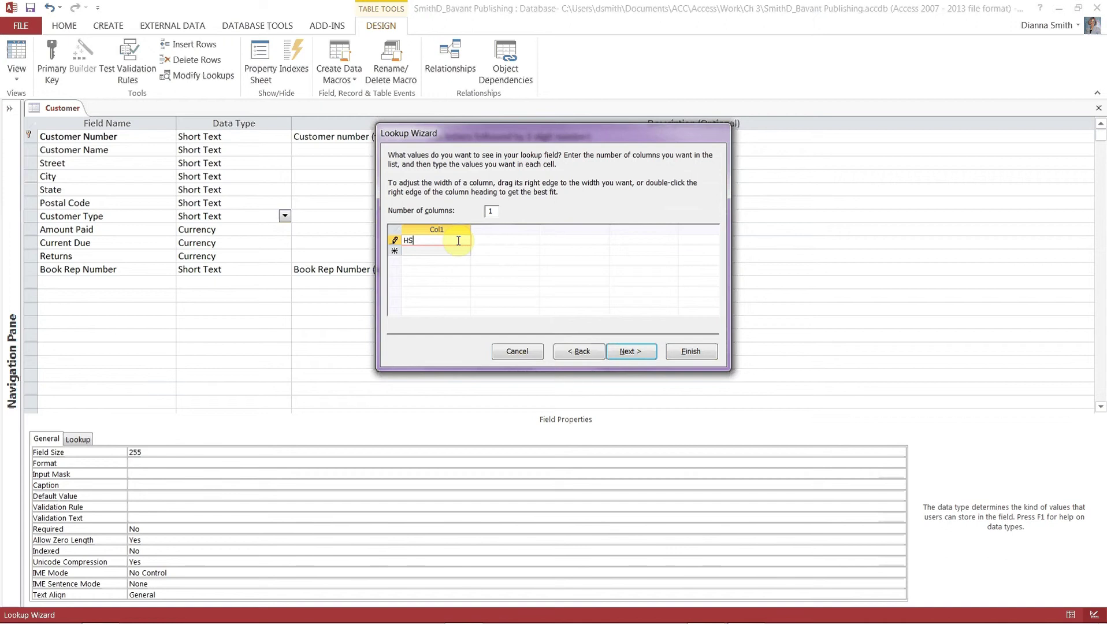
{"action": "key", "text": "Down"}
{"action": "key", "text": "Caps_Lock"}
{"action": "type", "text": "COM"}
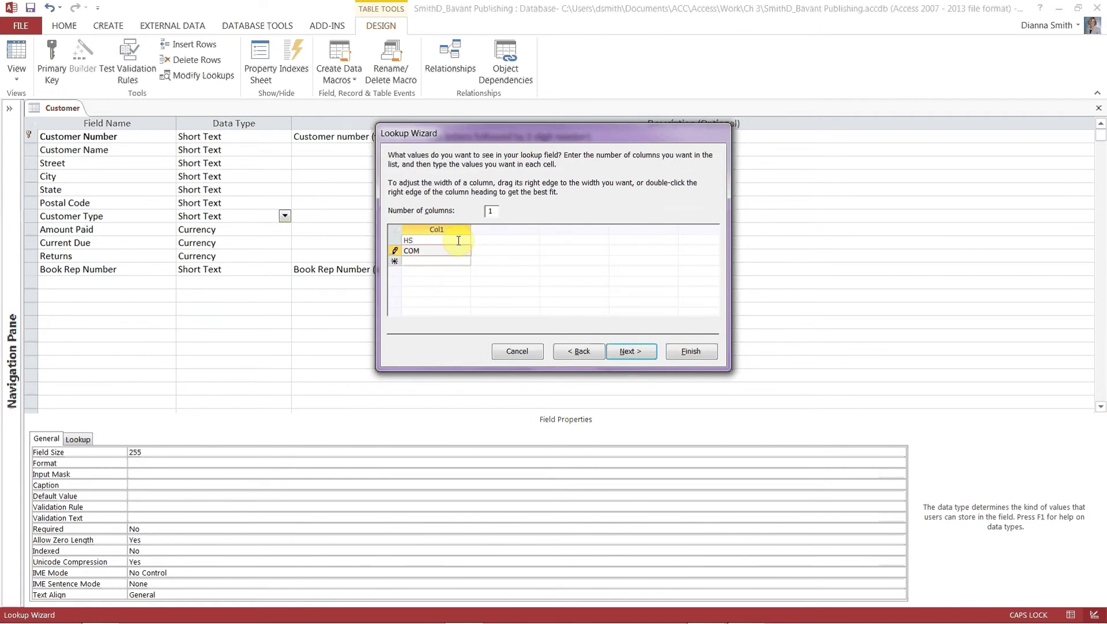
{"action": "key", "text": "Down"}
{"action": "type", "text": "UNI"}
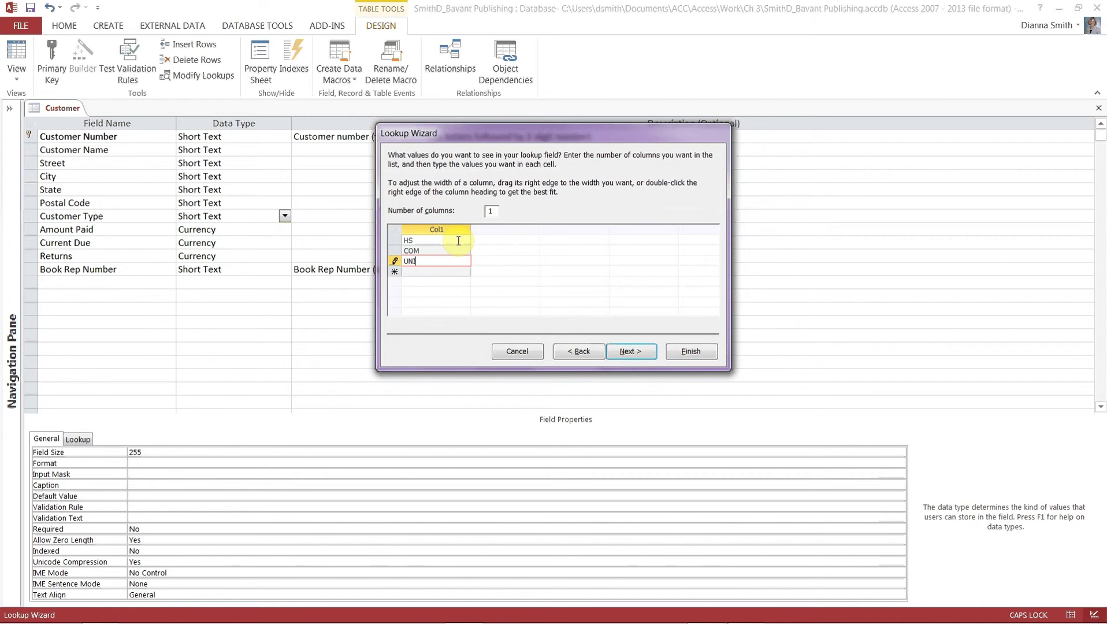
{"action": "key", "text": "Caps_Lock"}
Keep the label 'Customer Type' and finish the Lookup Wizard
{"action": "left_click", "coordinate": [627, 351]}
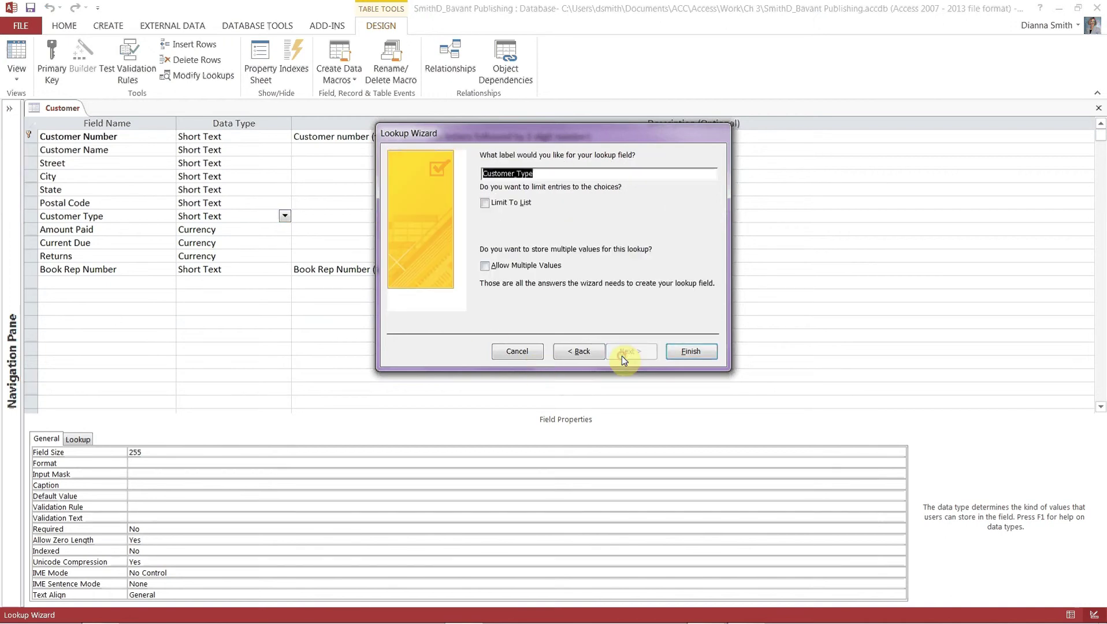
{"action": "left_click", "coordinate": [544, 175]}
{"action": "left_click", "coordinate": [691, 352]}
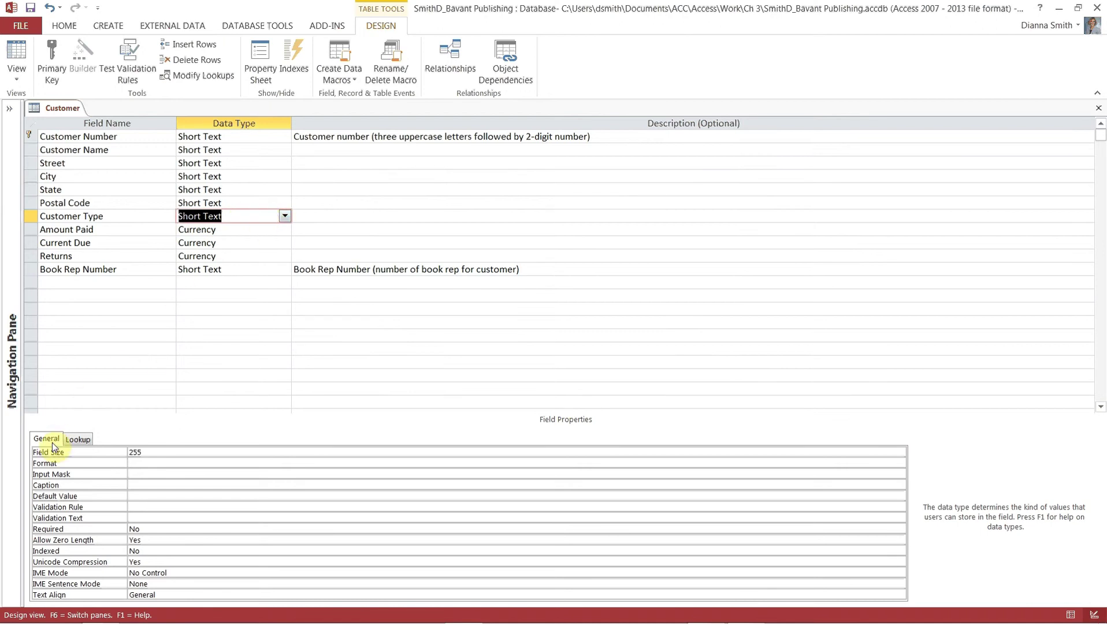
{"action": "left_click", "coordinate": [79, 439]}
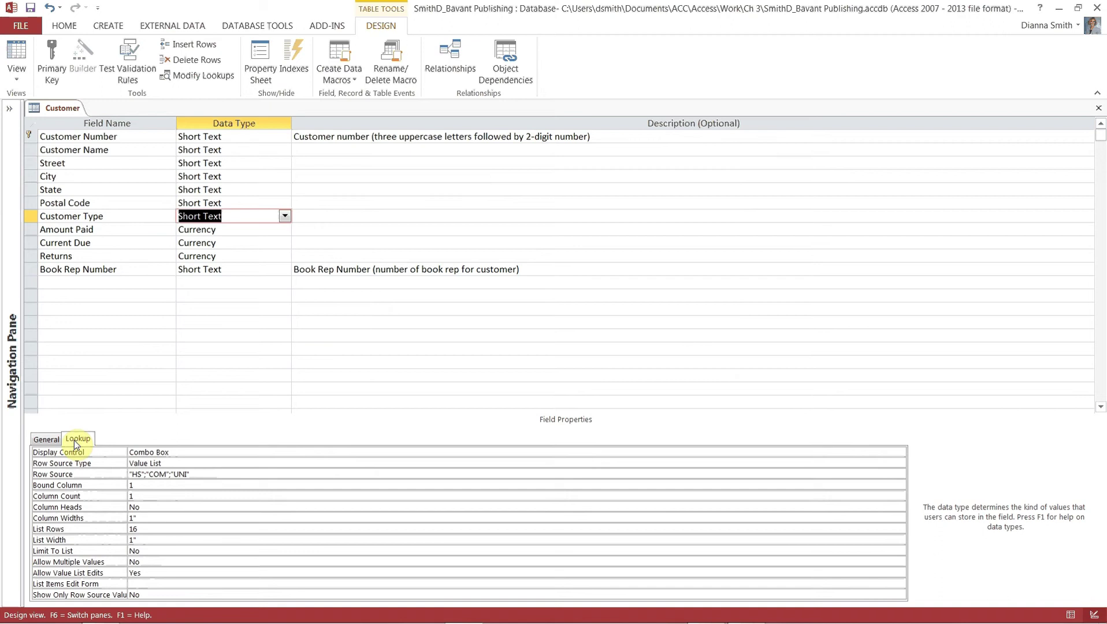
{"action": "left_click", "coordinate": [53, 441]}
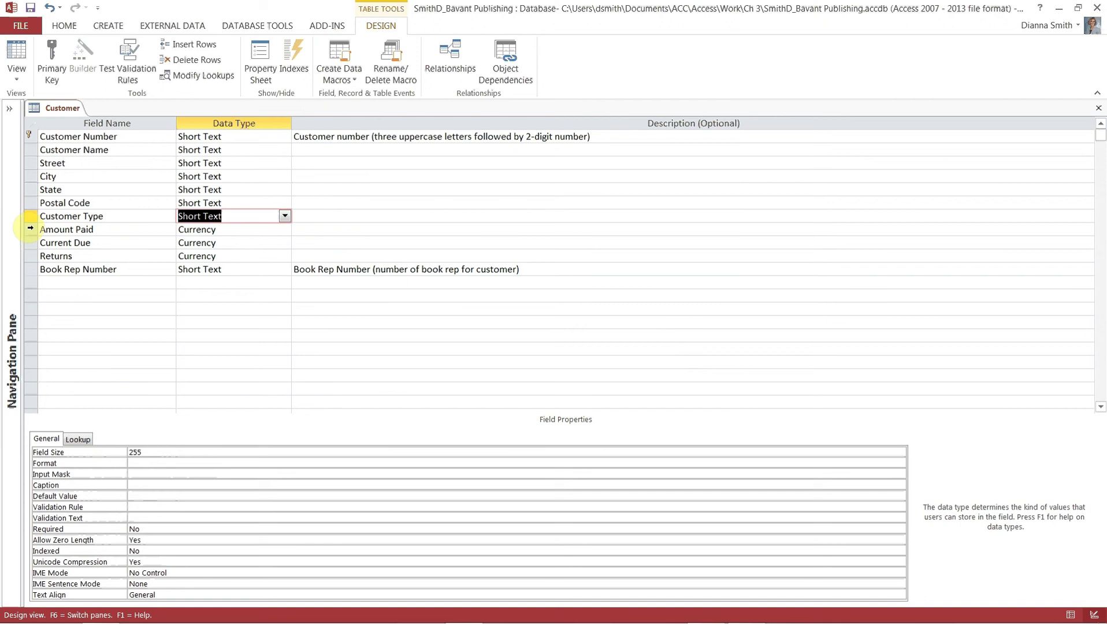
Insert a 'Resources Needed' field row above Amount Paid and bring up its data type list
{"action": "left_click", "coordinate": [30, 229]}
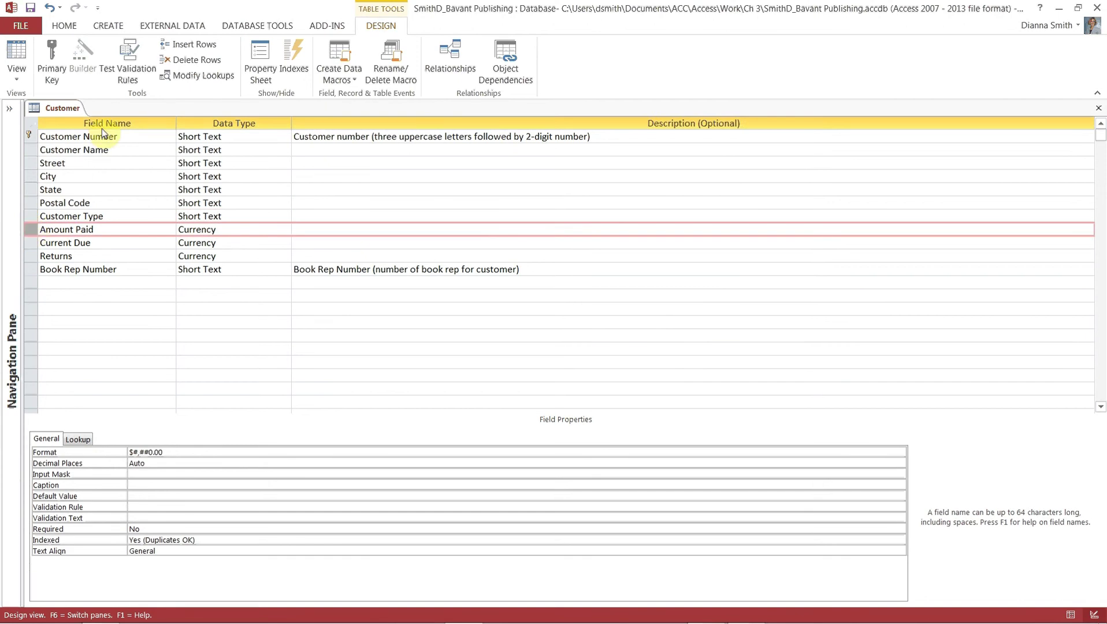
{"action": "left_click", "coordinate": [192, 46]}
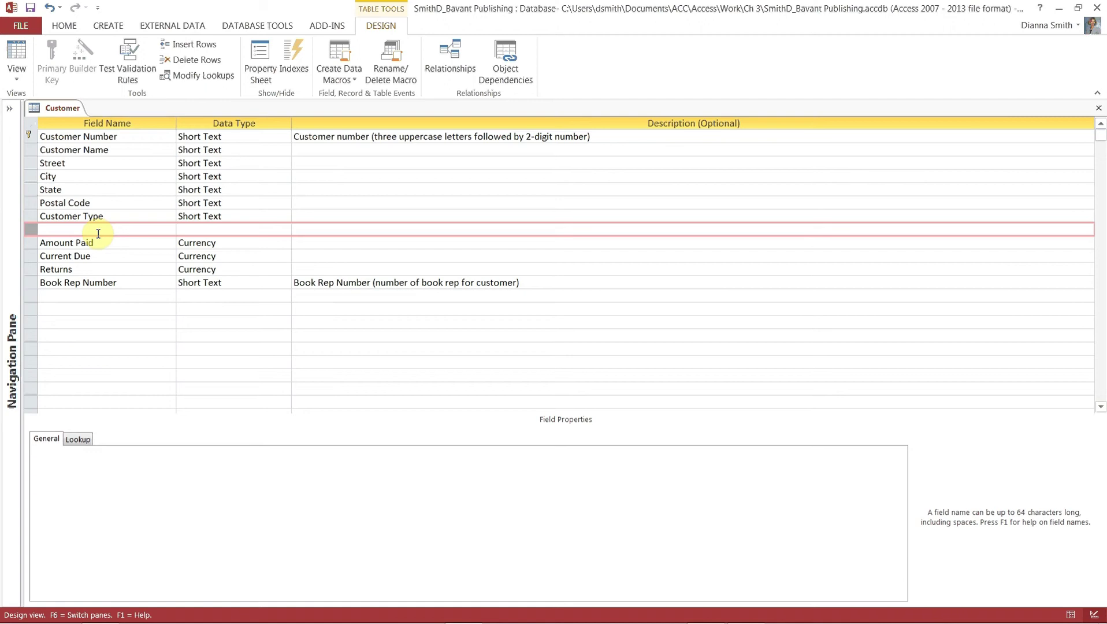
{"action": "left_click", "coordinate": [75, 229]}
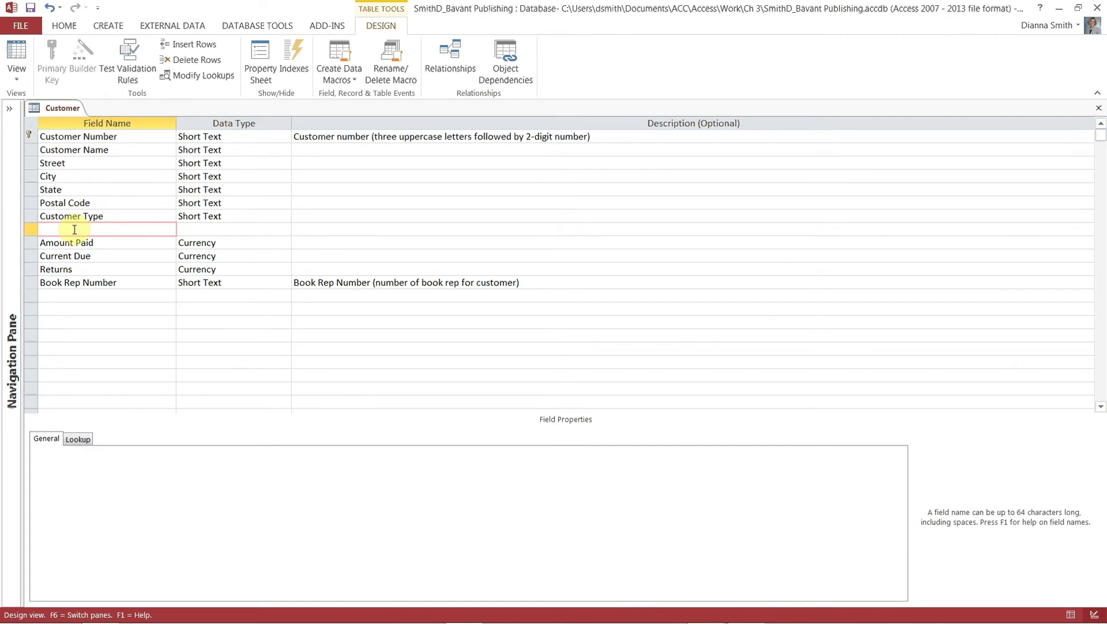
{"action": "type", "text": "Resources"}
{"action": "type", "text": "Needed"}
{"action": "key", "text": "Tab"}
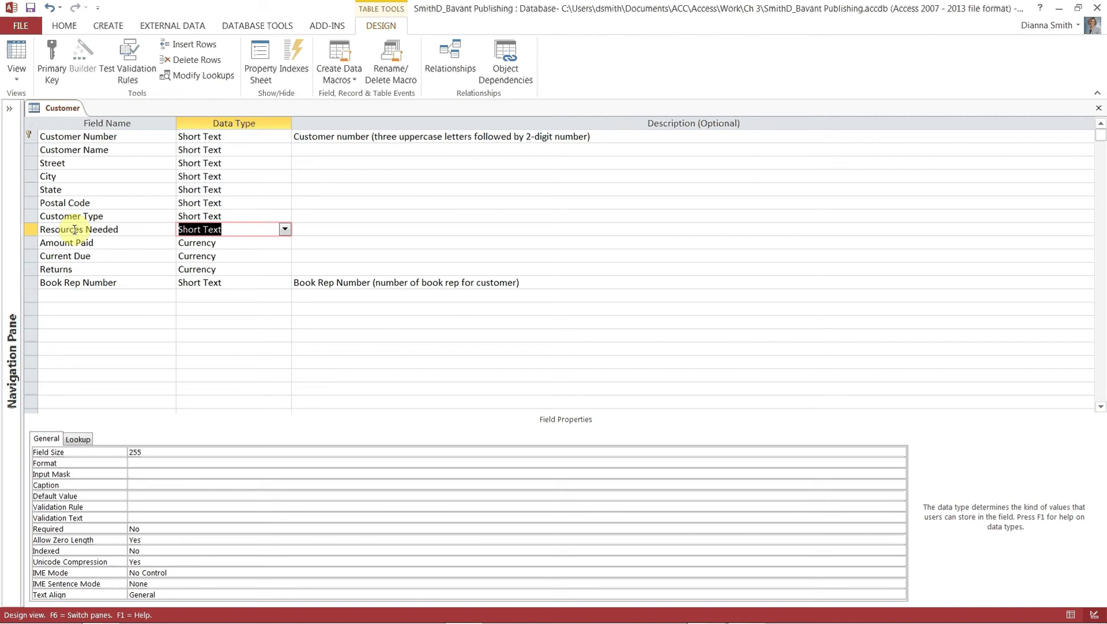
{"action": "left_click", "coordinate": [284, 230]}
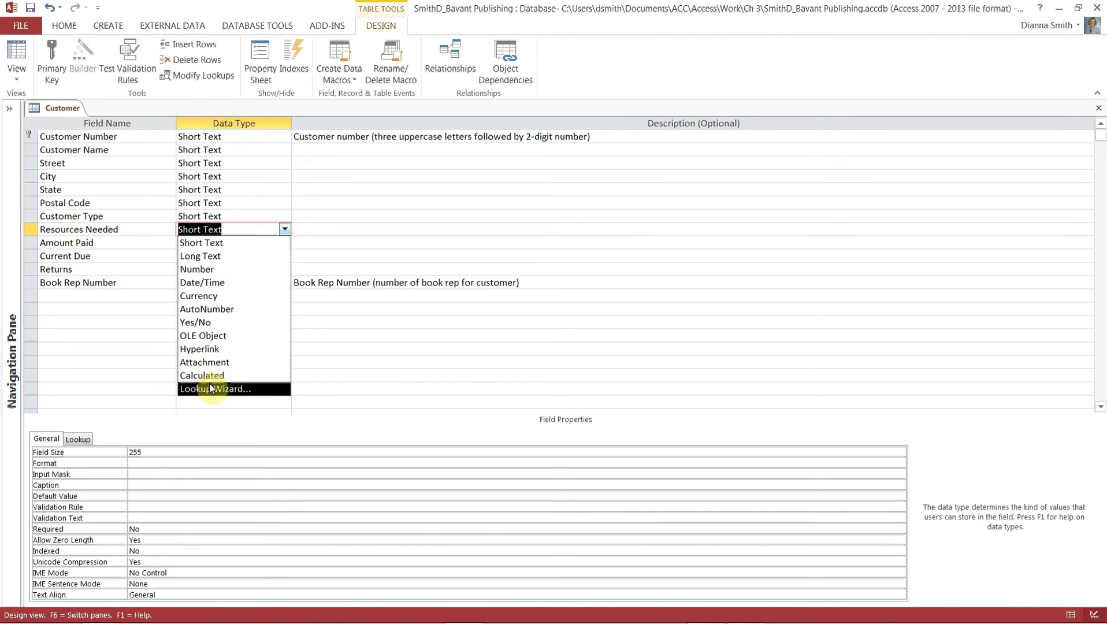
Start the Lookup Wizard for Resources Needed, choosing to type in the values yourself
{"action": "left_click", "coordinate": [211, 388]}
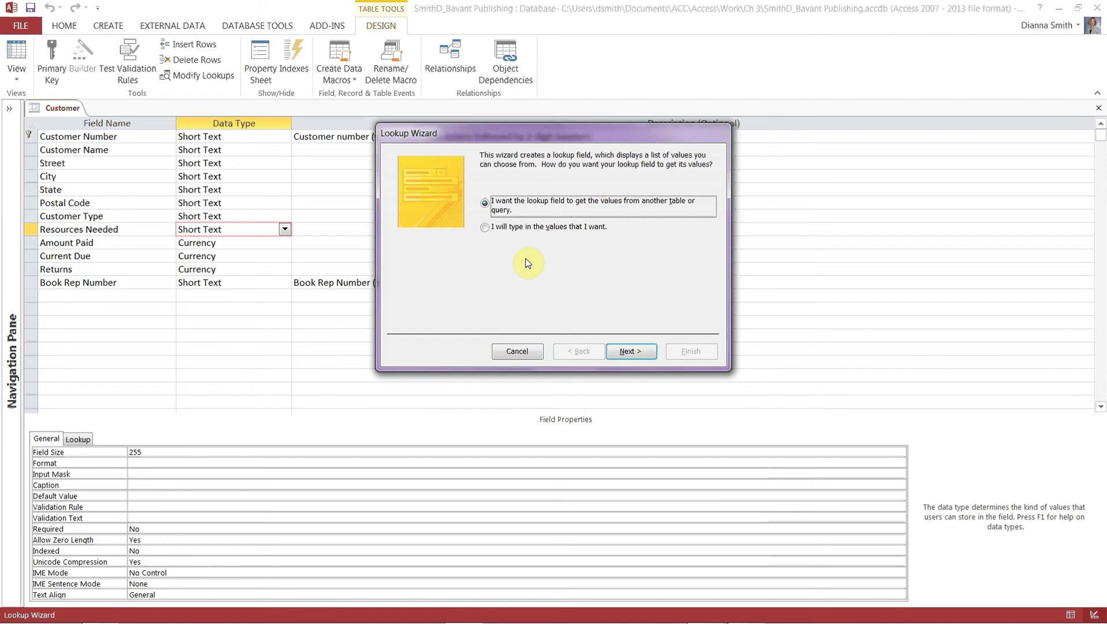
{"action": "left_click", "coordinate": [489, 231]}
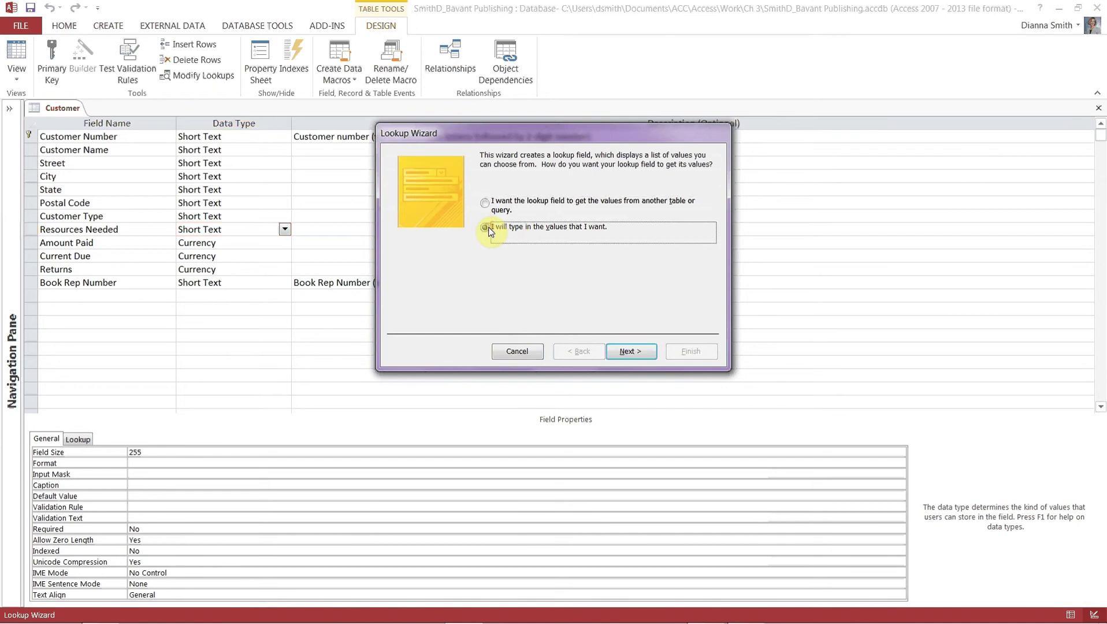
{"action": "left_click", "coordinate": [644, 355]}
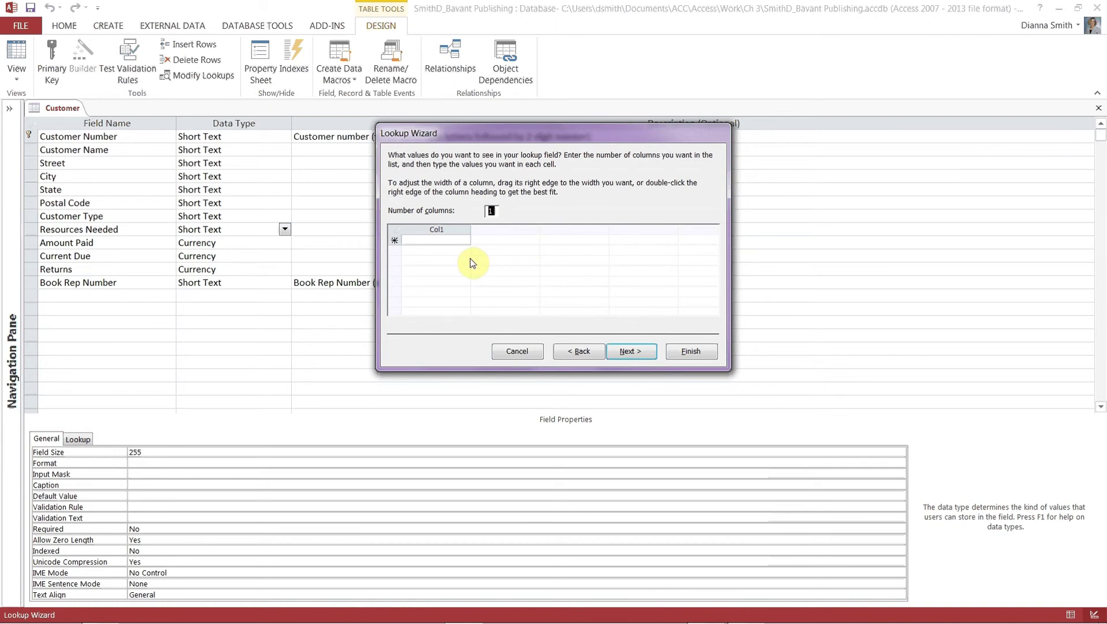
Enter the first resource values: Audio, CDVD, CustD, CustP and Ebook
{"action": "left_click", "coordinate": [434, 241]}
{"action": "type", "text": "Audio"}
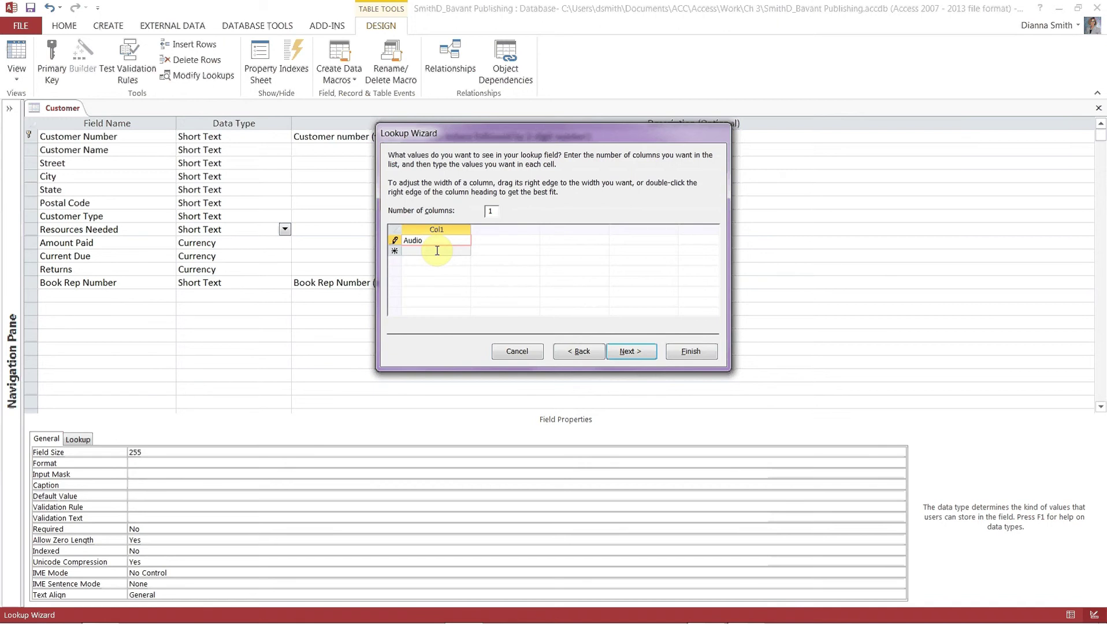
{"action": "left_click", "coordinate": [437, 250]}
{"action": "type", "text": "CDVD"}
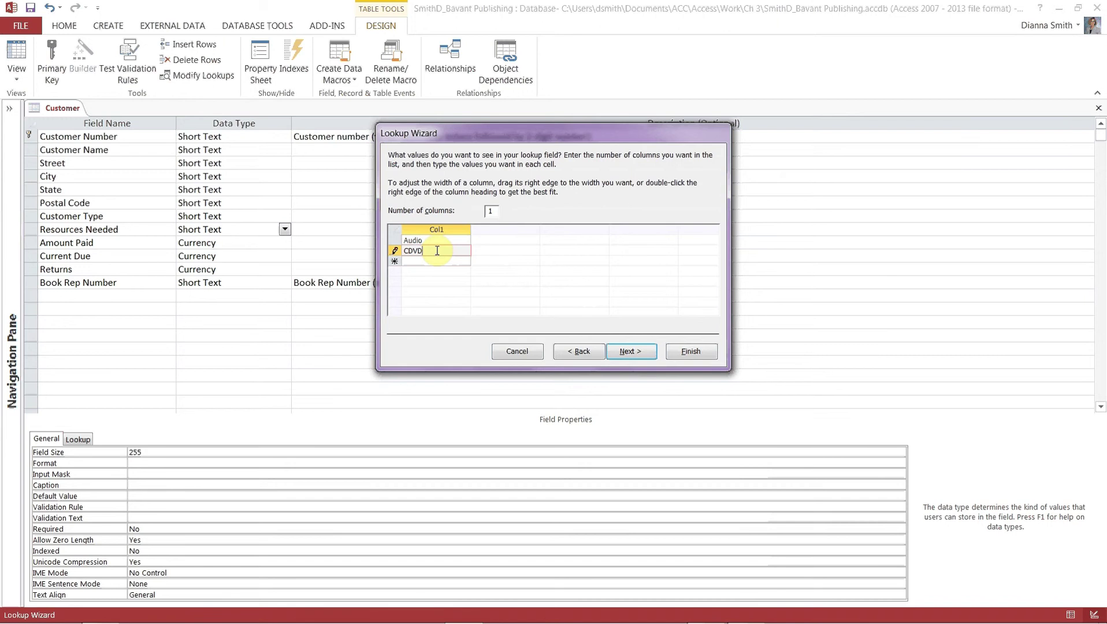
{"action": "key", "text": "Down"}
{"action": "type", "text": "Cus"}
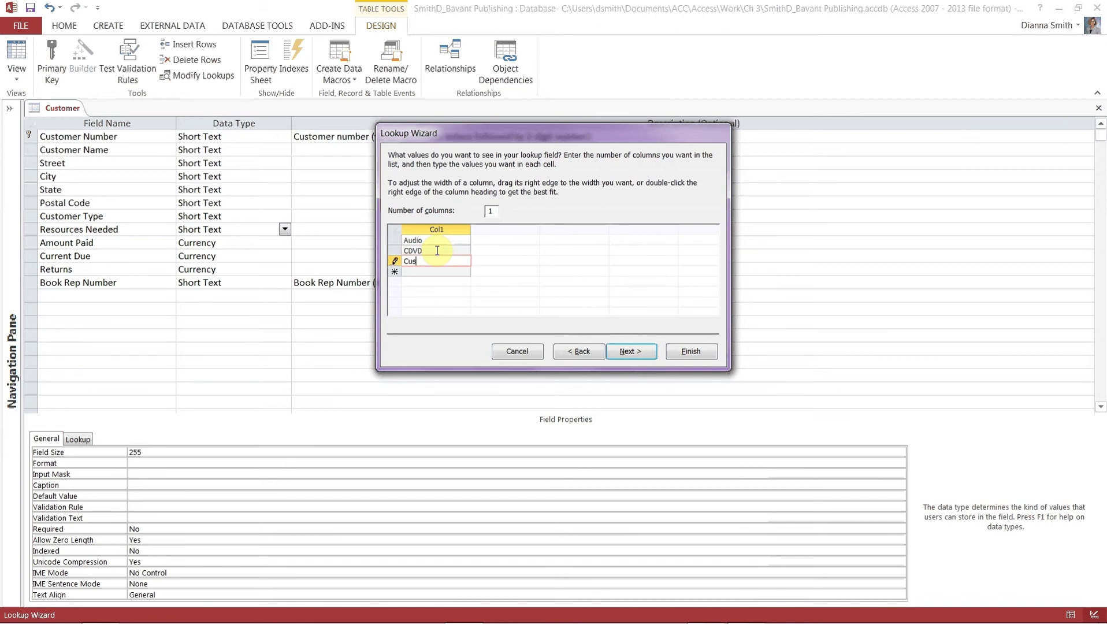
{"action": "type", "text": "tD"}
{"action": "key", "text": "Down"}
{"action": "type", "text": "Cust"}
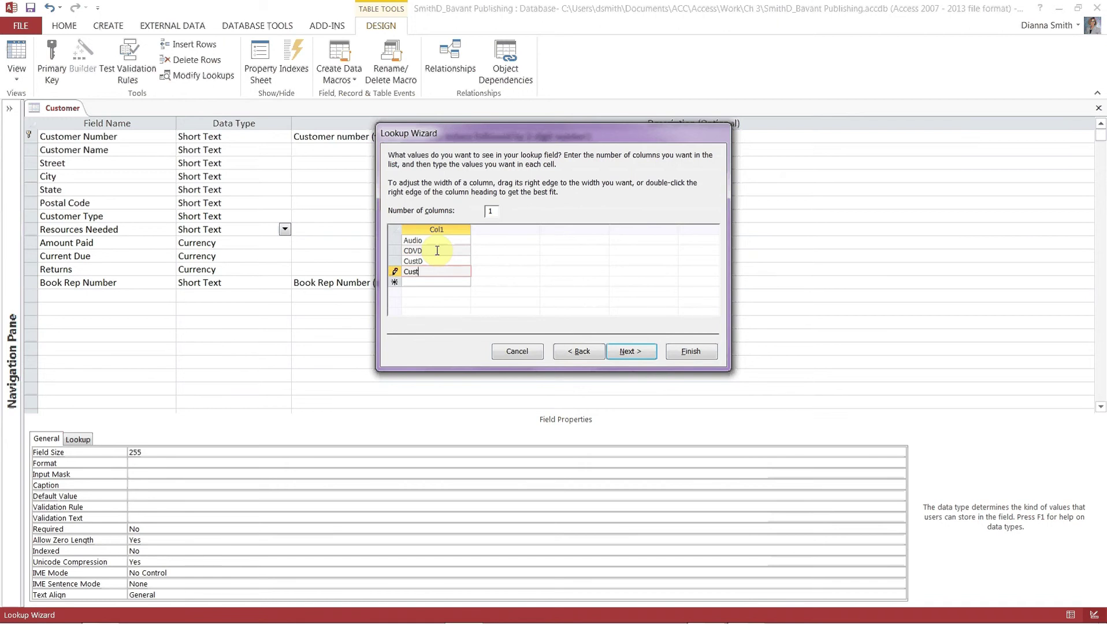
{"action": "type", "text": "P"}
{"action": "key", "text": "Down"}
{"action": "type", "text": "Ebook"}
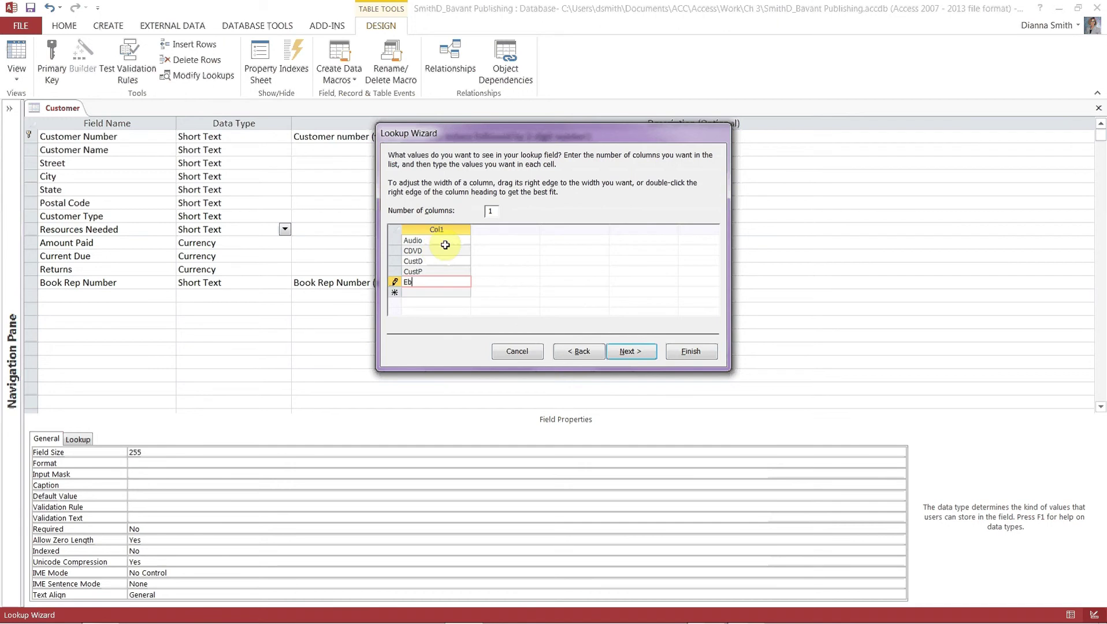
{"action": "key", "text": "Down"}
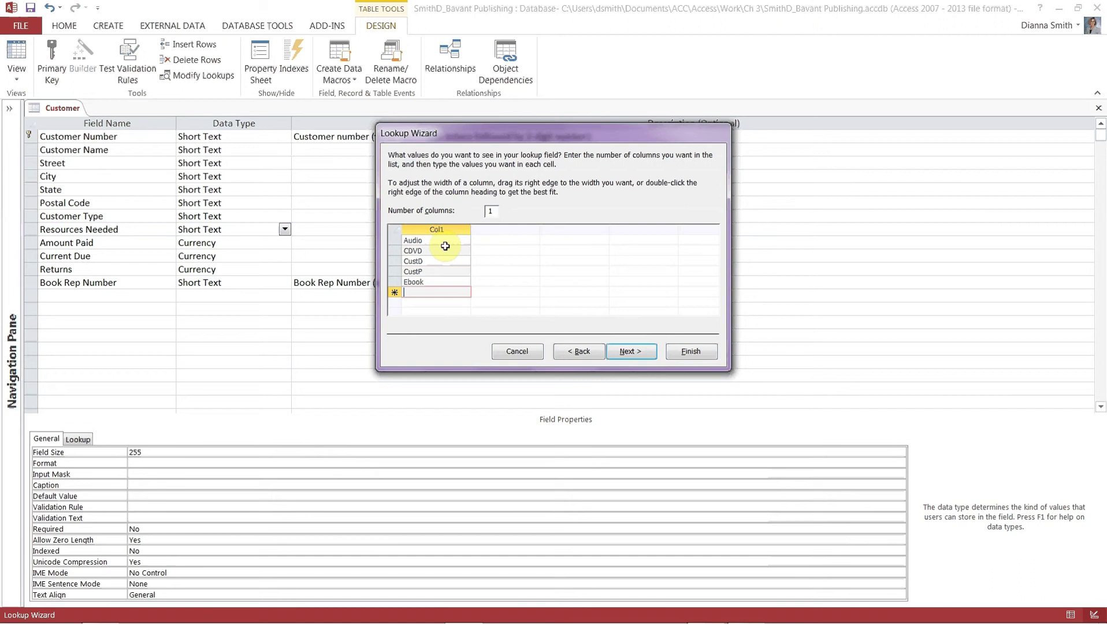
Enter the remaining resource values: OlMan, OlWrk, PrMan, PrWrk, SDVD and Txt
{"action": "type", "text": "OlMan"}
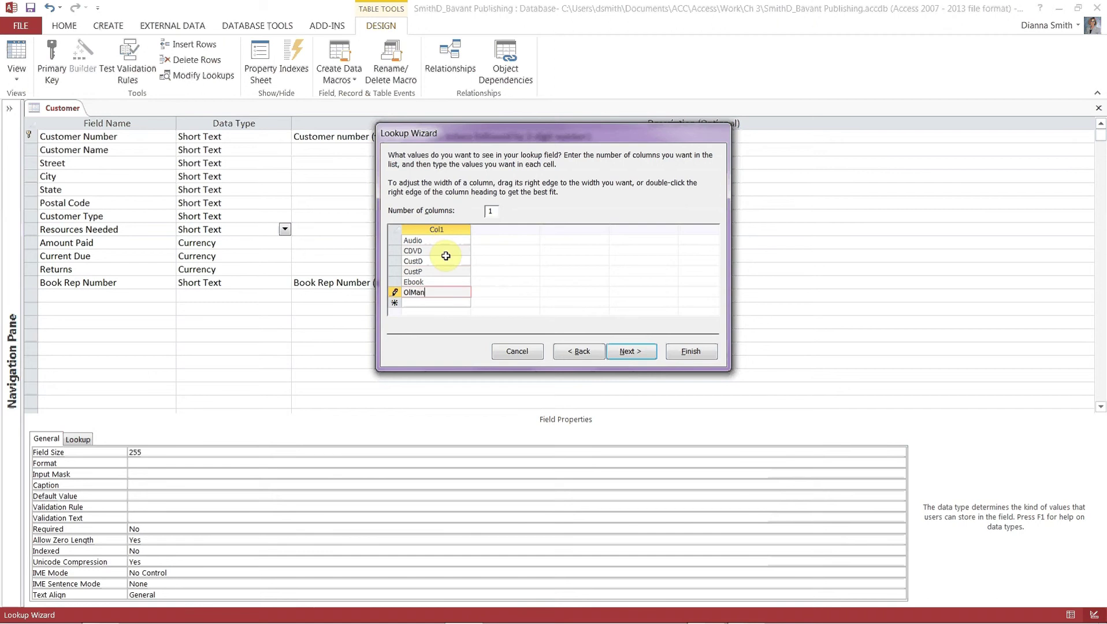
{"action": "key", "text": "Down"}
{"action": "type", "text": "Ol"}
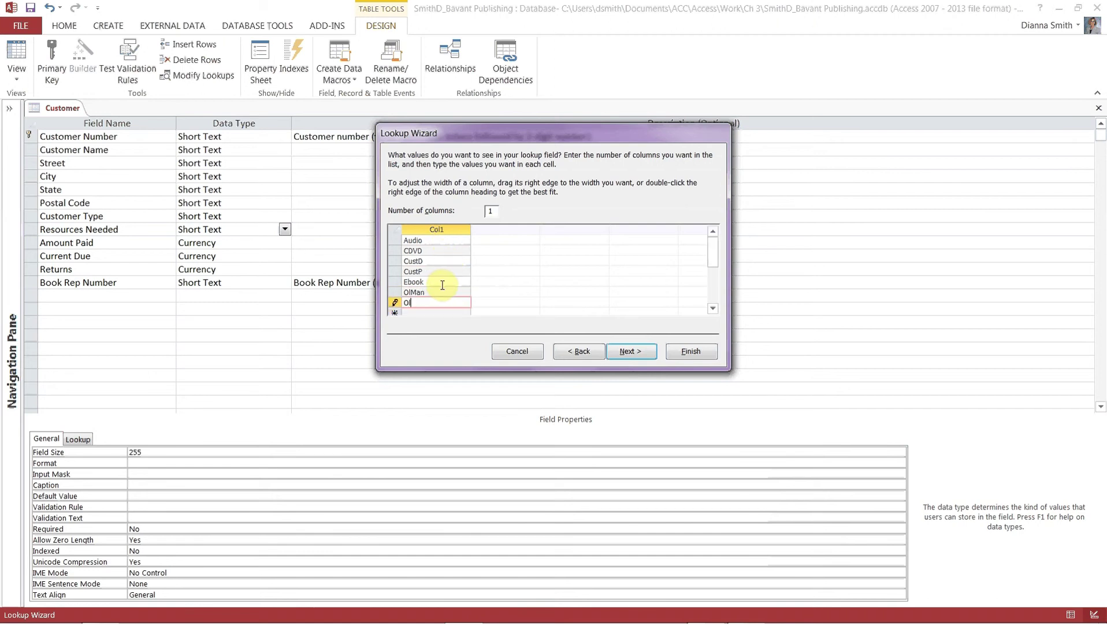
{"action": "type", "text": "Wrk"}
{"action": "key", "text": "Down"}
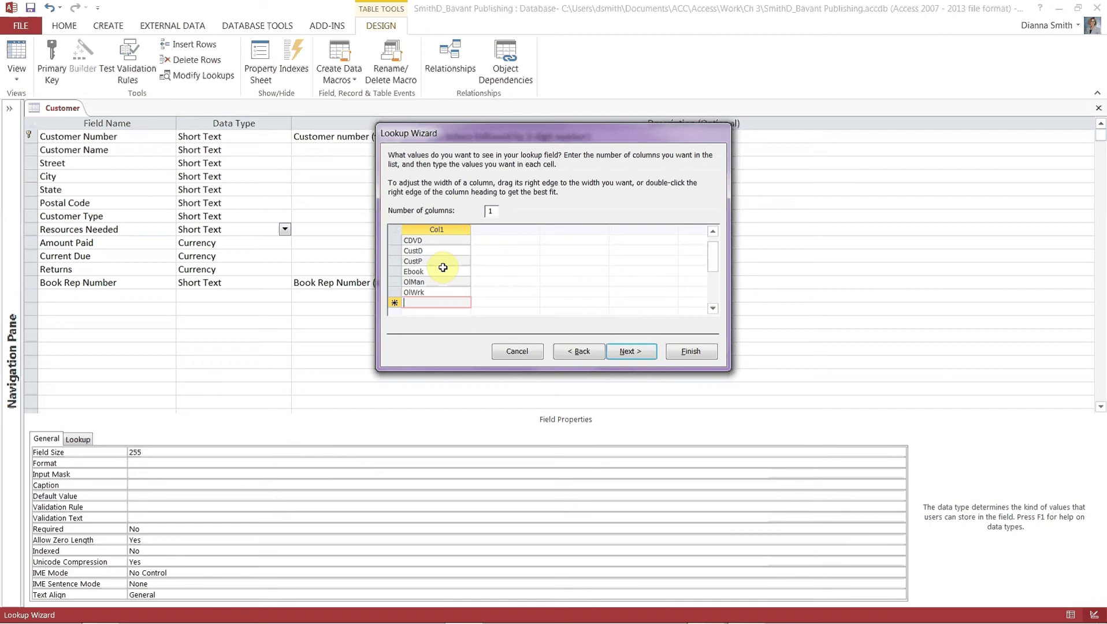
{"action": "type", "text": "PrMan"}
{"action": "key", "text": "Down"}
{"action": "type", "text": "R"}
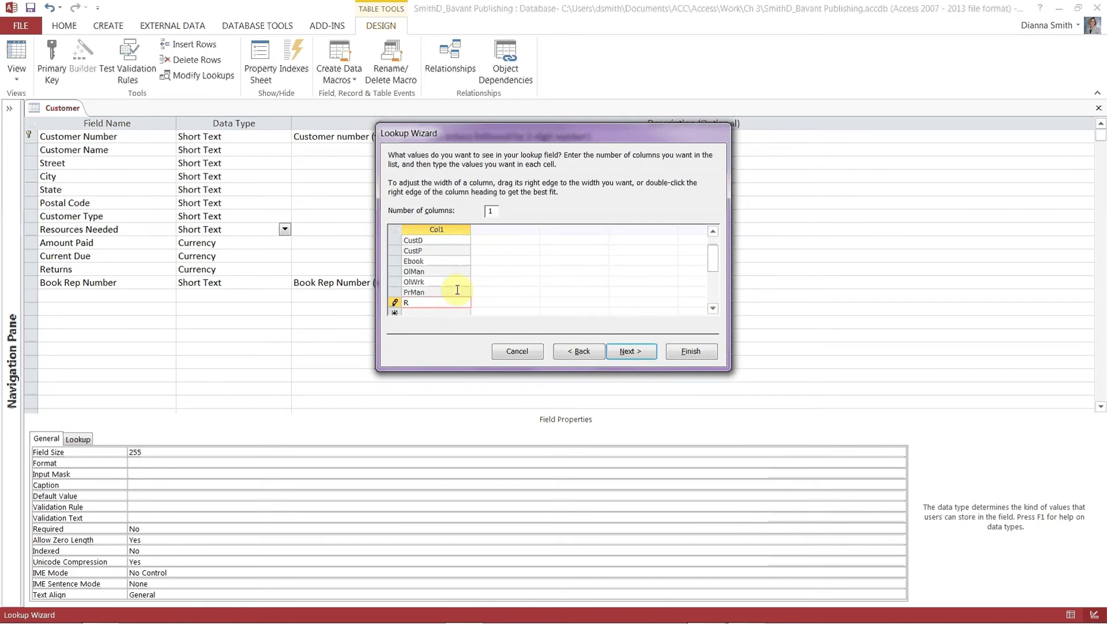
{"action": "key", "text": "BackSpace"}
{"action": "type", "text": "PrWrk"}
{"action": "key", "text": "Tab"}
{"action": "type", "text": "SDV"}
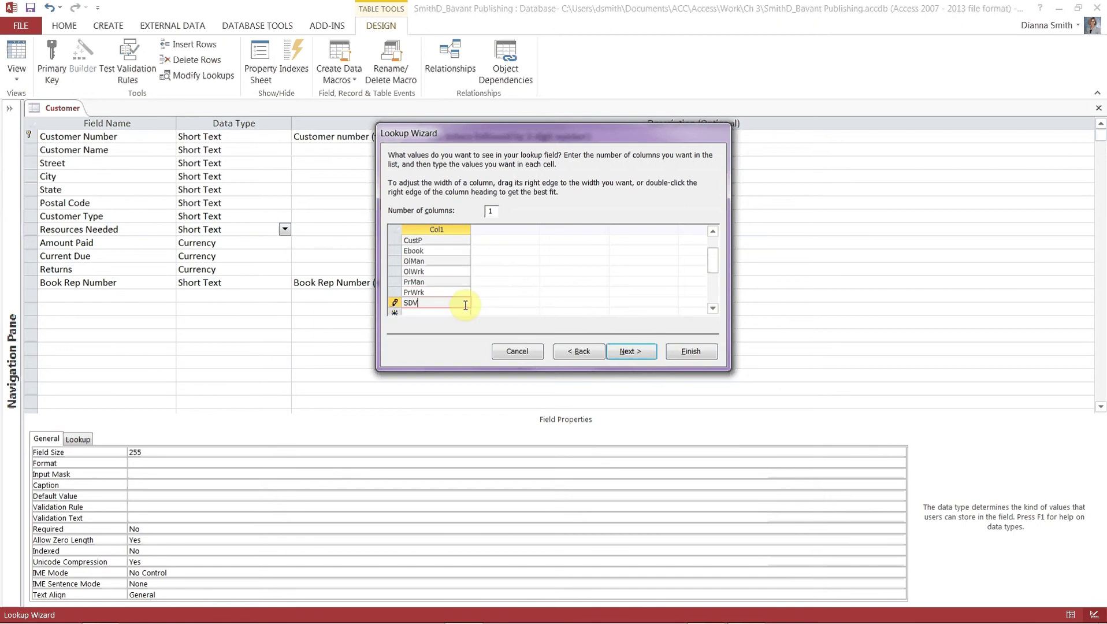
{"action": "type", "text": "D"}
{"action": "key", "text": "Tab"}
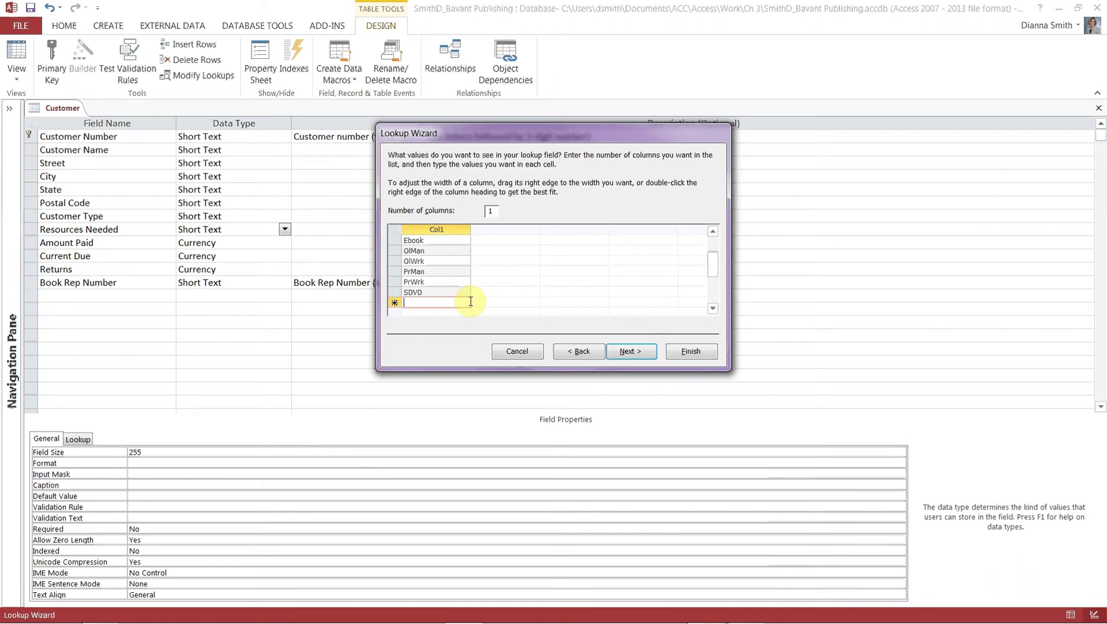
{"action": "type", "text": "Txt"}
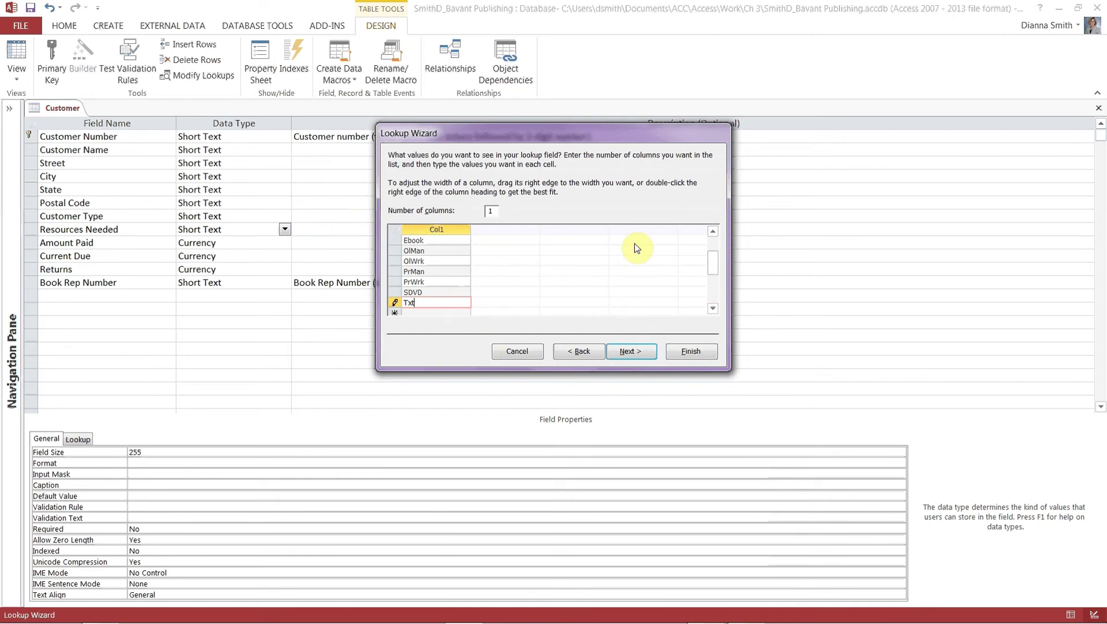
{"action": "left_click_drag", "start_coordinate": [715, 270], "coordinate": [720, 237]}
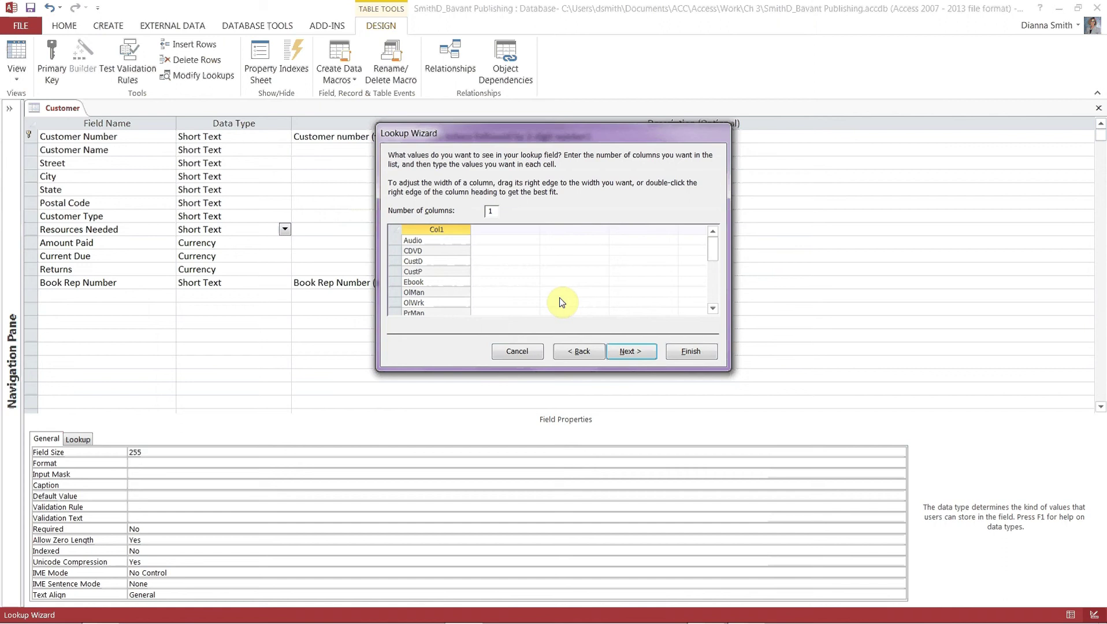
{"action": "left_click", "coordinate": [712, 309]}
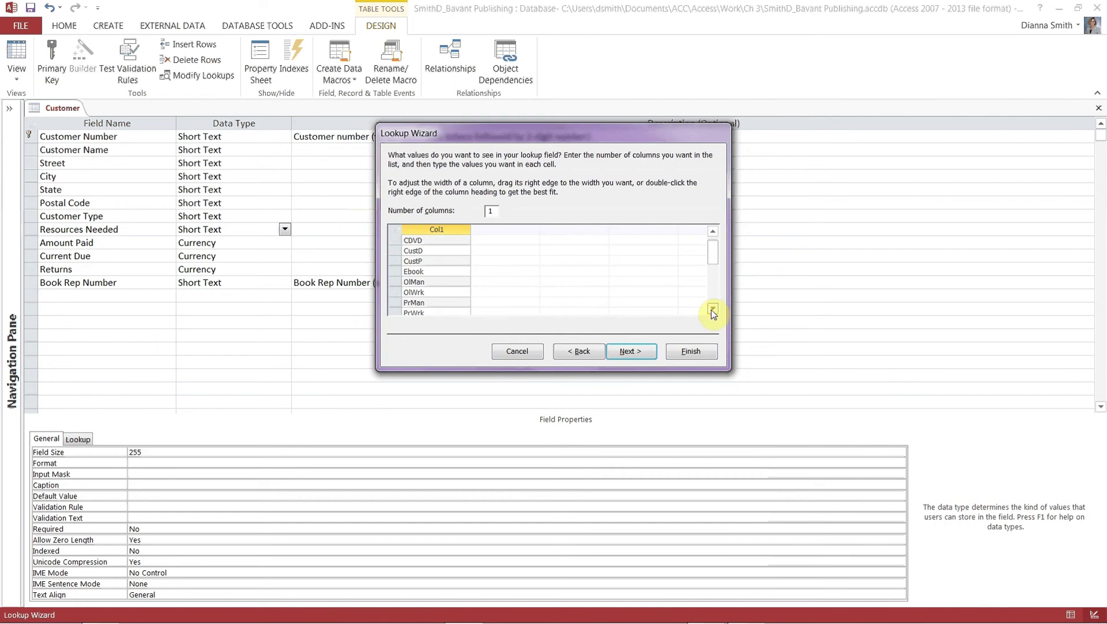
{"action": "left_click", "coordinate": [712, 309]}
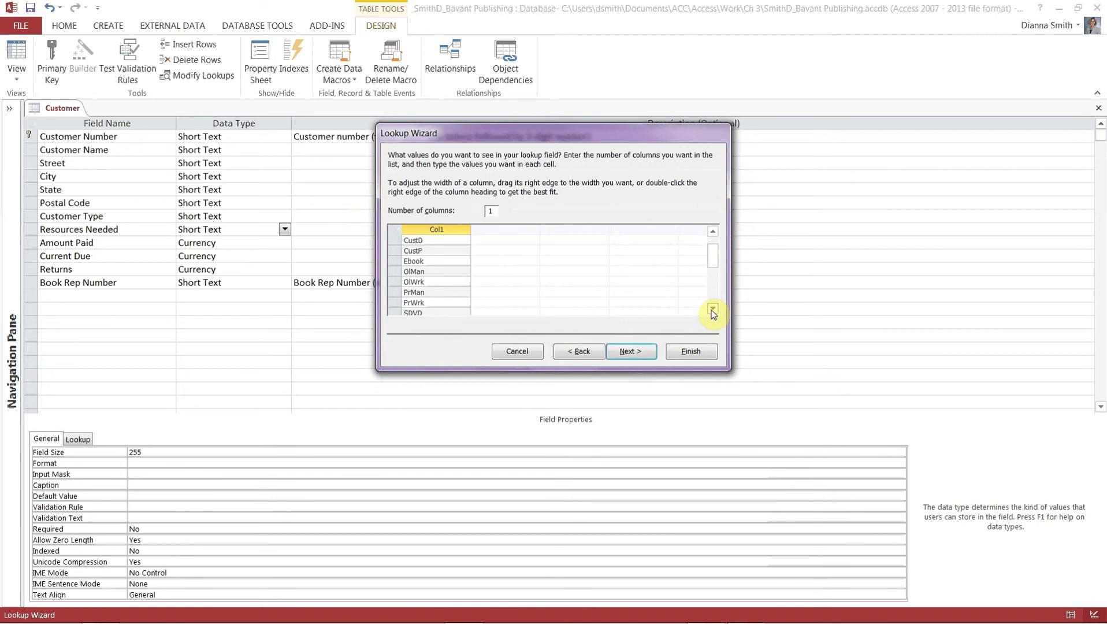
{"action": "left_click", "coordinate": [713, 310]}
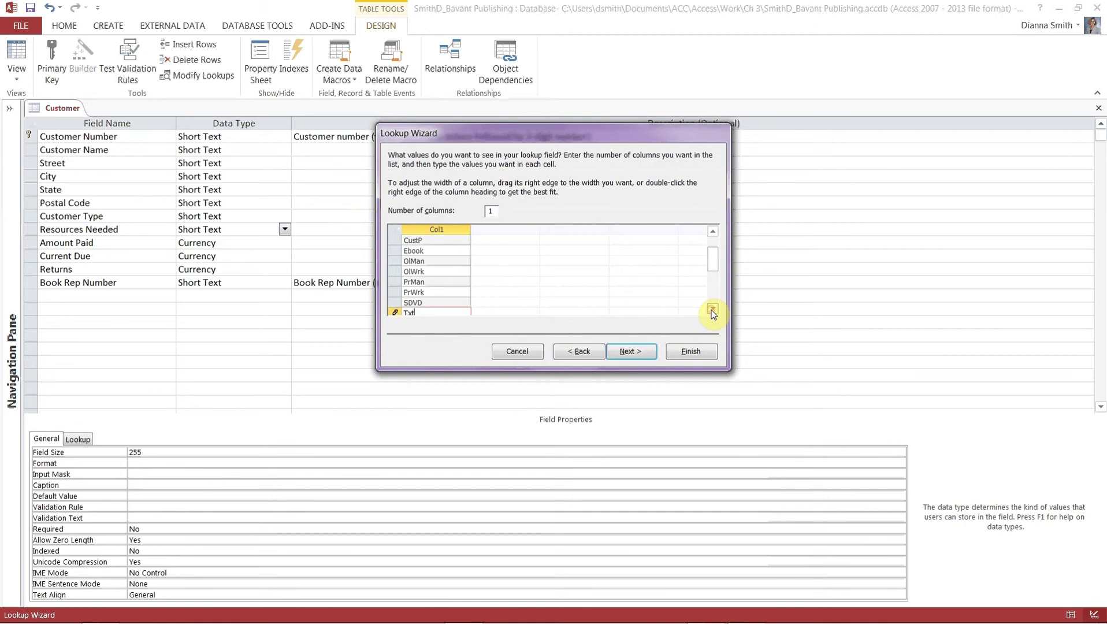
{"action": "left_click", "coordinate": [713, 310]}
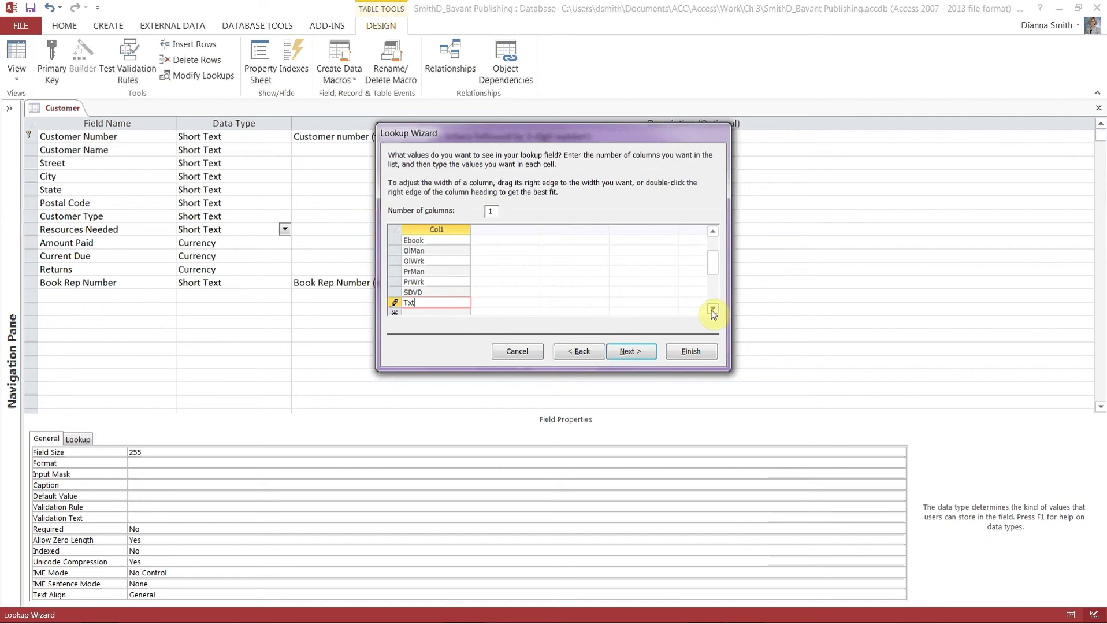
Label the lookup 'Resources Needed', enable Allow Multiple Values, and finish the wizard
{"action": "left_click", "coordinate": [713, 309]}
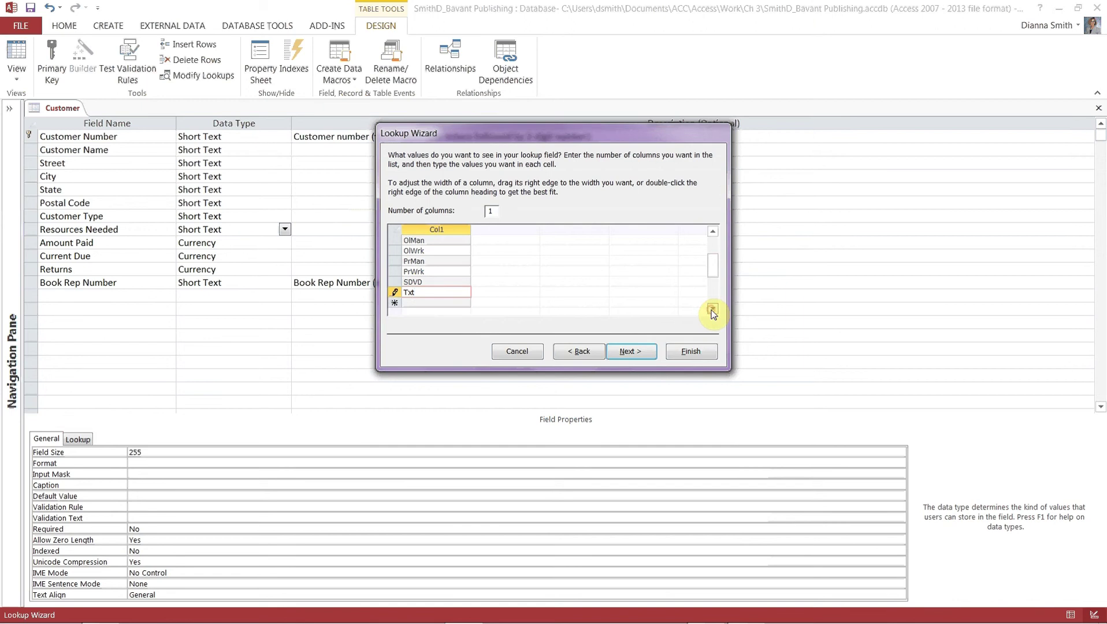
{"action": "left_click", "coordinate": [631, 352]}
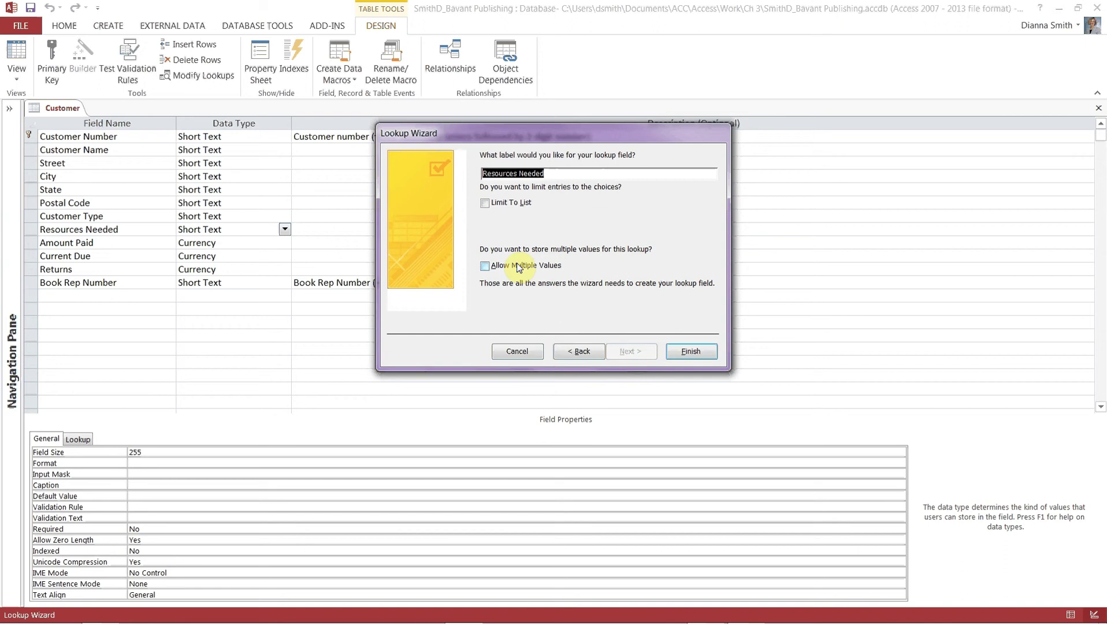
{"action": "left_click", "coordinate": [487, 271]}
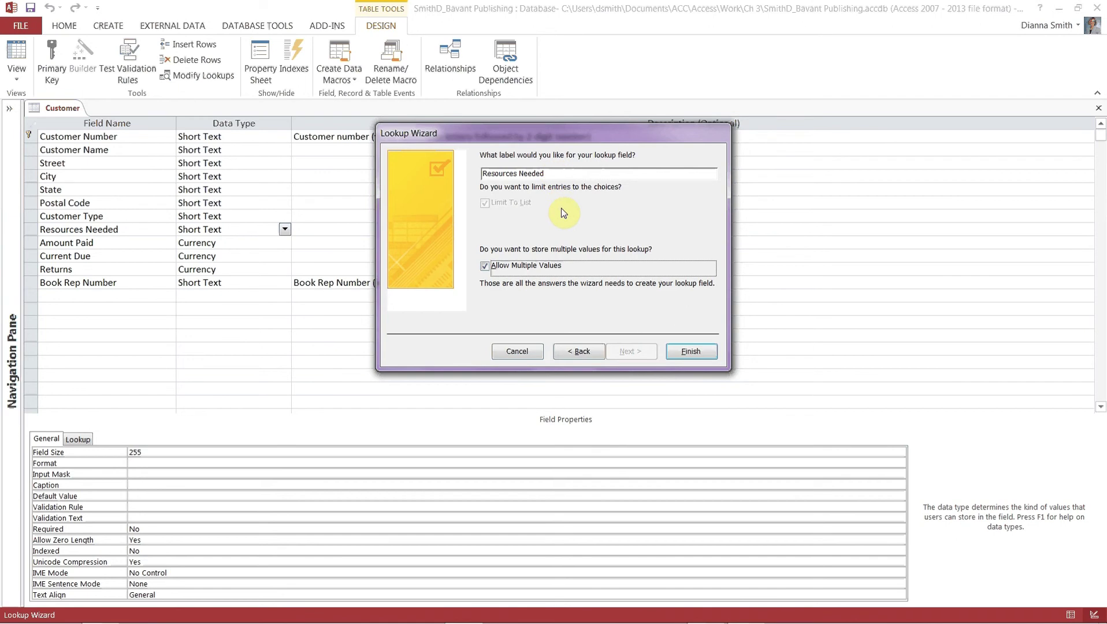
{"action": "left_click", "coordinate": [696, 353]}
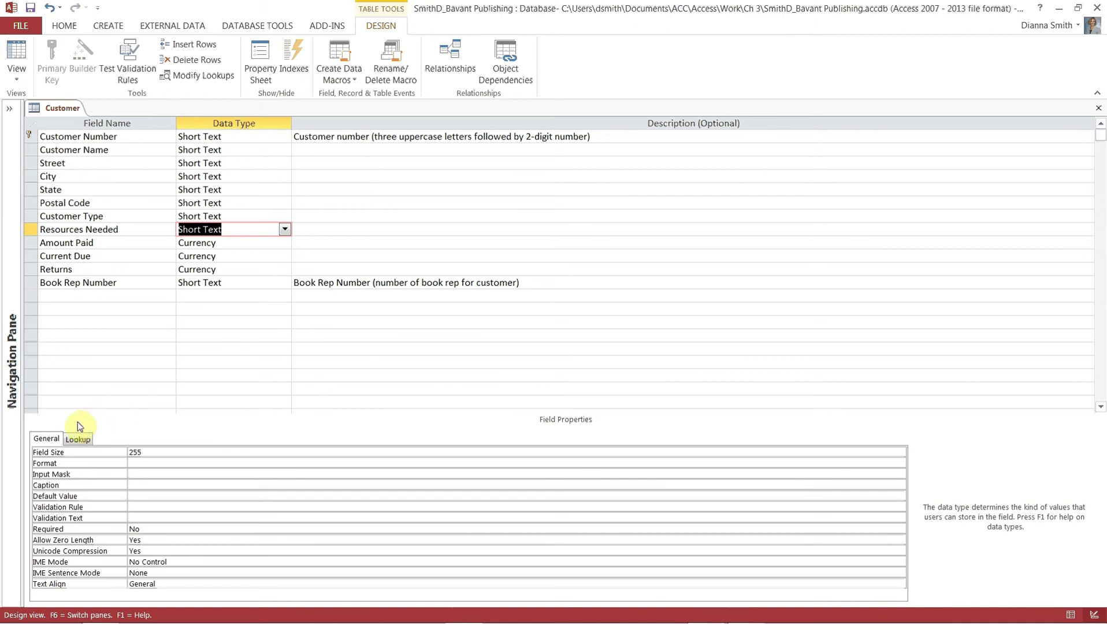
{"action": "left_click", "coordinate": [76, 439]}
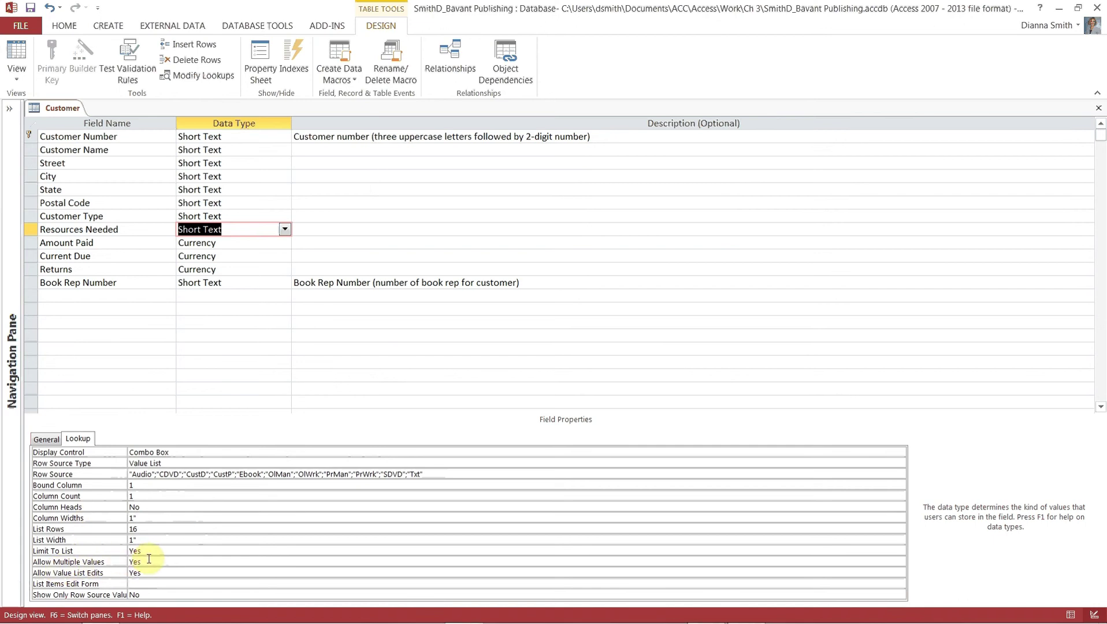
{"action": "left_click", "coordinate": [45, 440]}
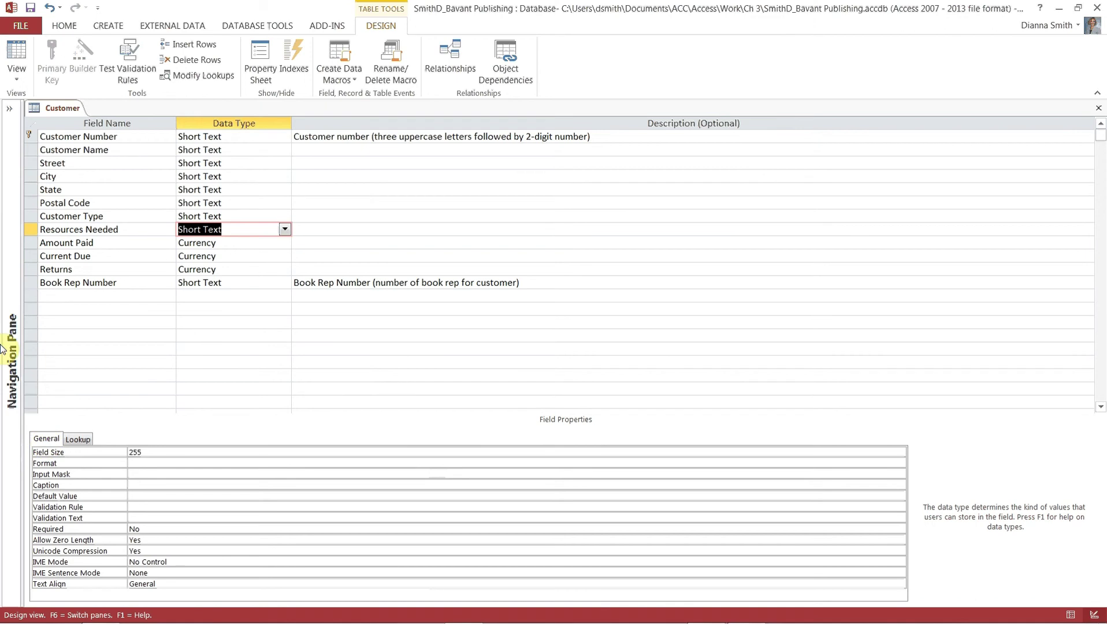
Insert a 'Total Amount' field row above Returns and bring up its data type list
{"action": "left_click", "coordinate": [32, 268]}
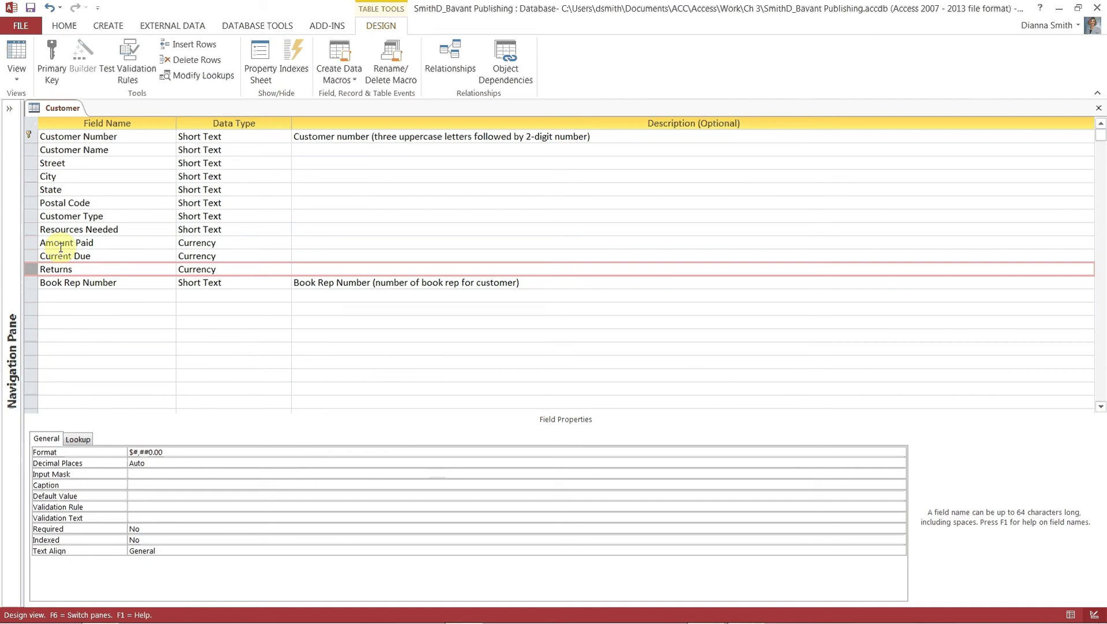
{"action": "left_click", "coordinate": [203, 50]}
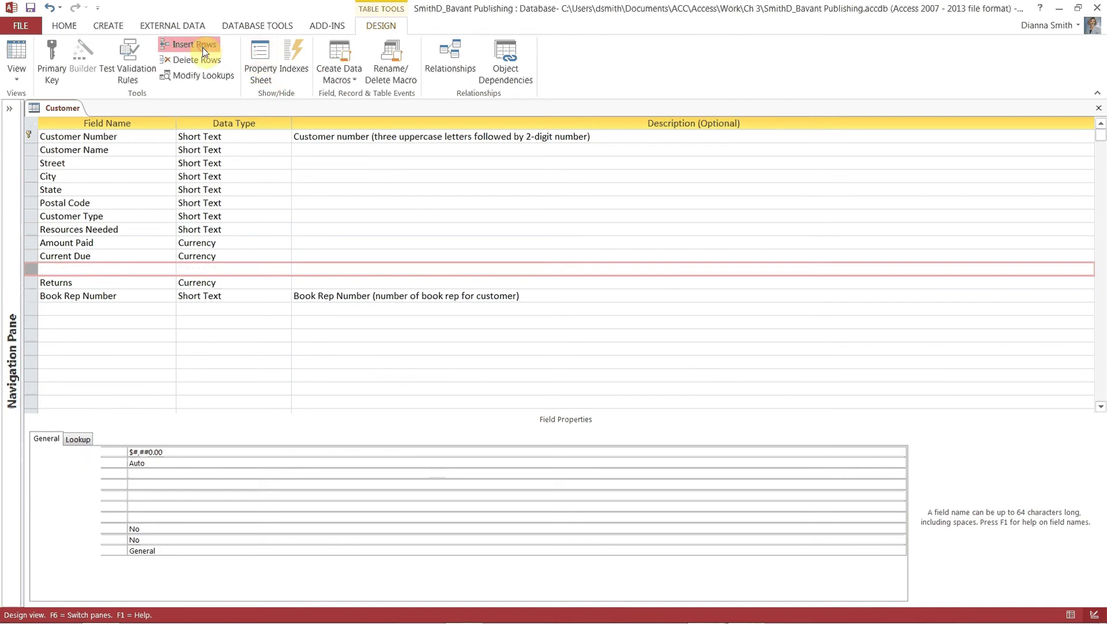
{"action": "left_click", "coordinate": [101, 267]}
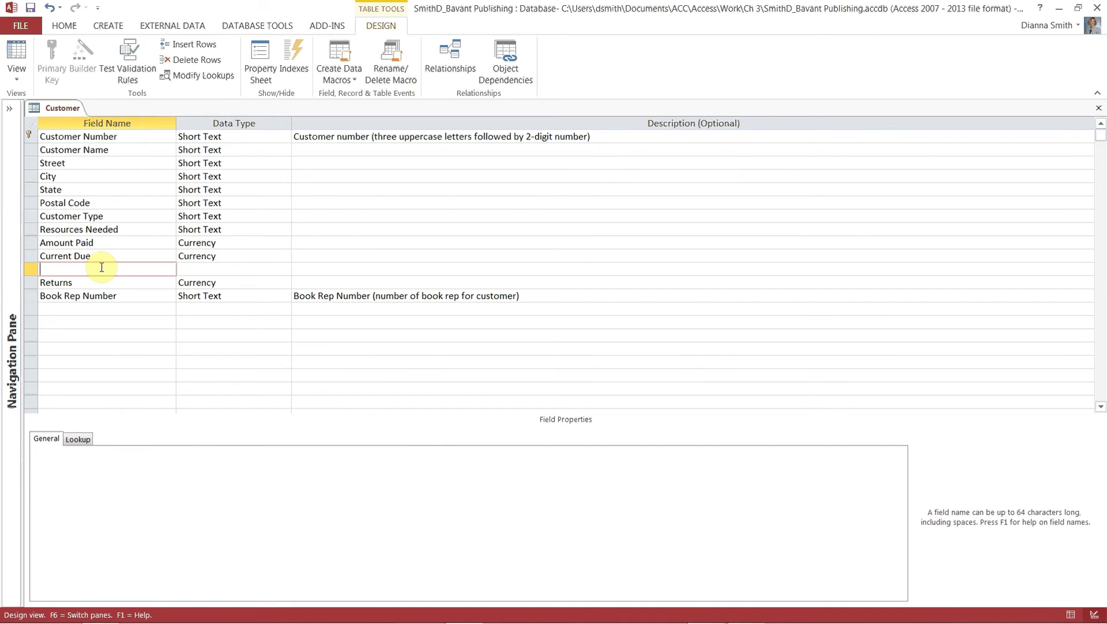
{"action": "type", "text": "Total Amount"}
{"action": "key", "text": "Tab"}
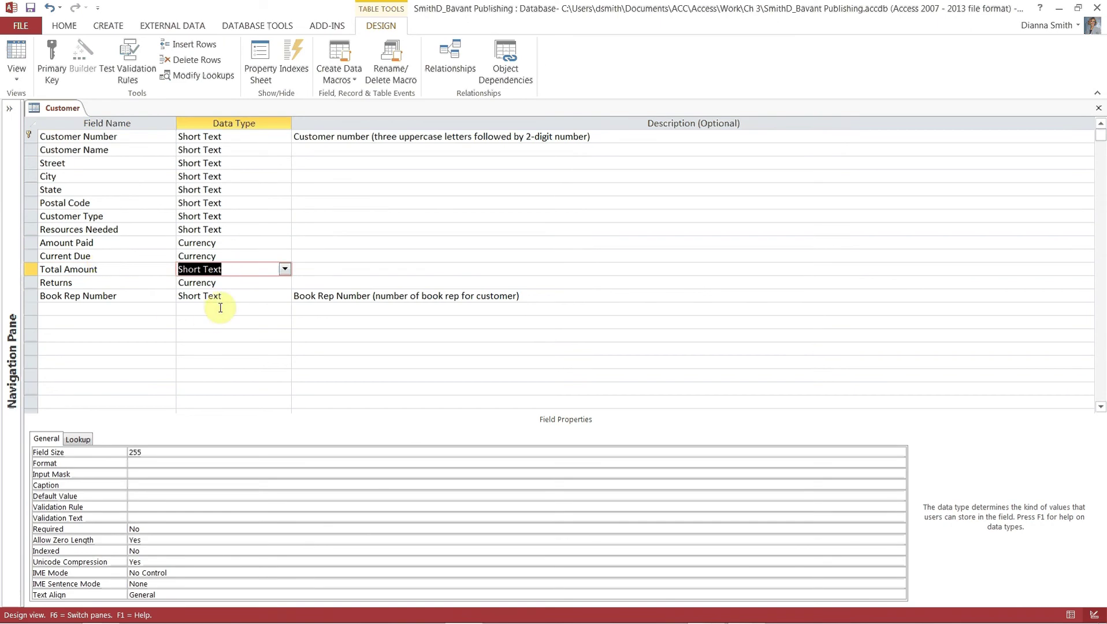
{"action": "left_click", "coordinate": [285, 268]}
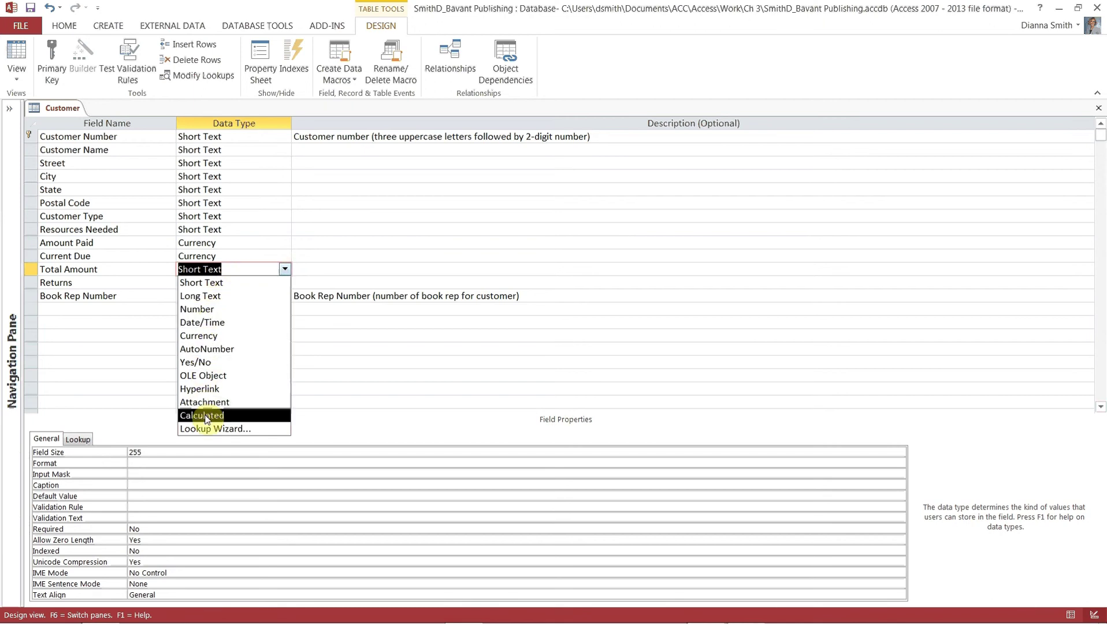
Make Total Amount Calculated with the expression [Amount Paid] + [Current Due]
{"action": "left_click", "coordinate": [206, 415]}
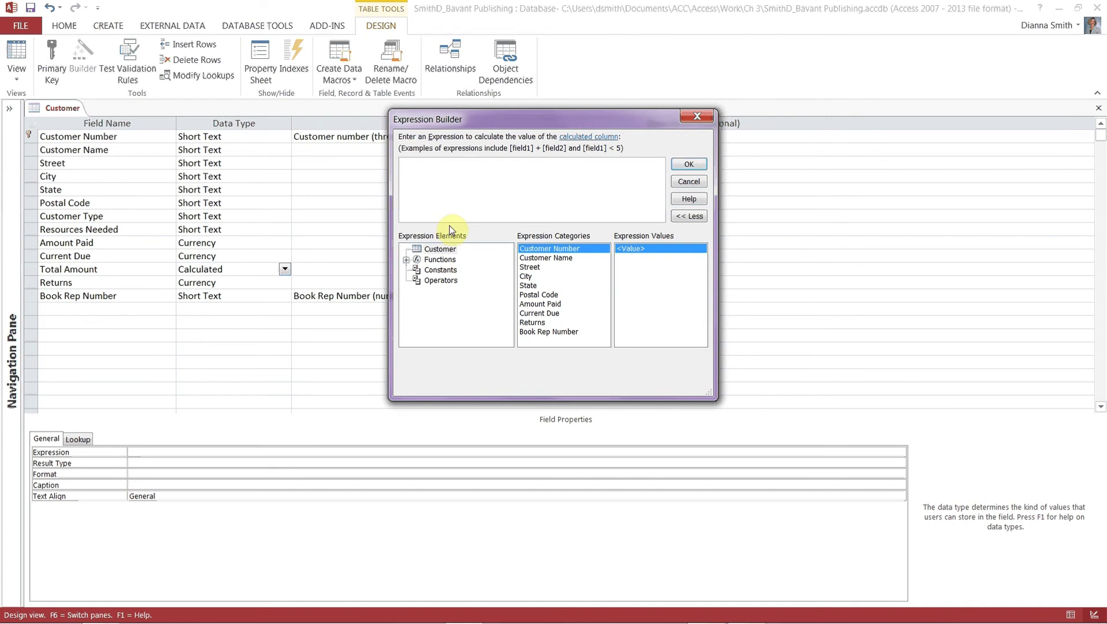
{"action": "double_click", "coordinate": [532, 304]}
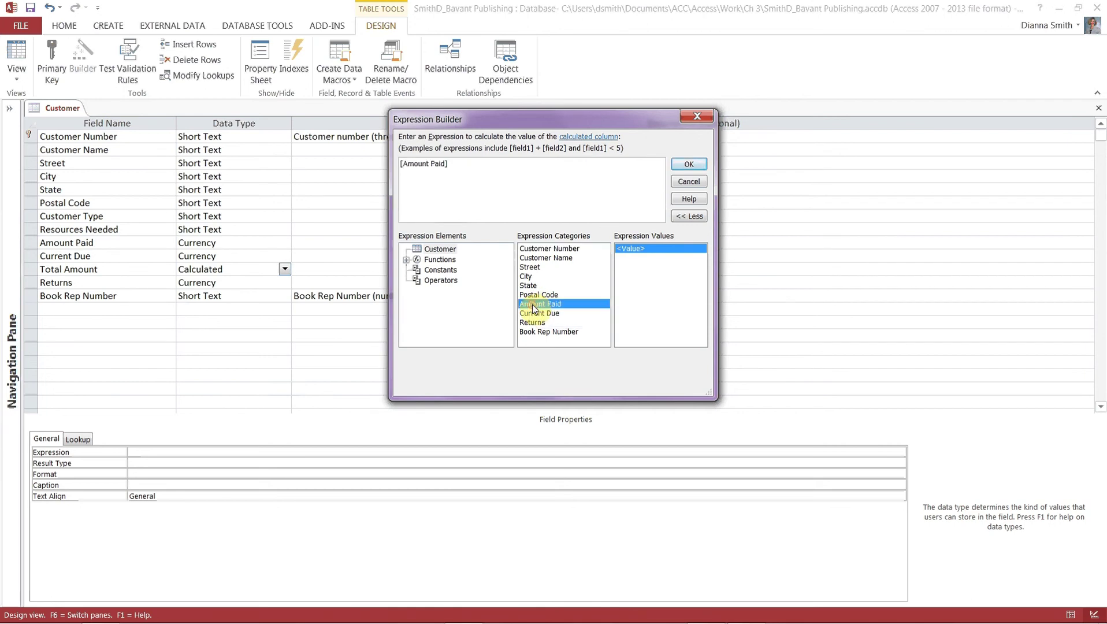
{"action": "left_click", "coordinate": [463, 167]}
{"action": "type", "text": "+"}
{"action": "double_click", "coordinate": [540, 315]}
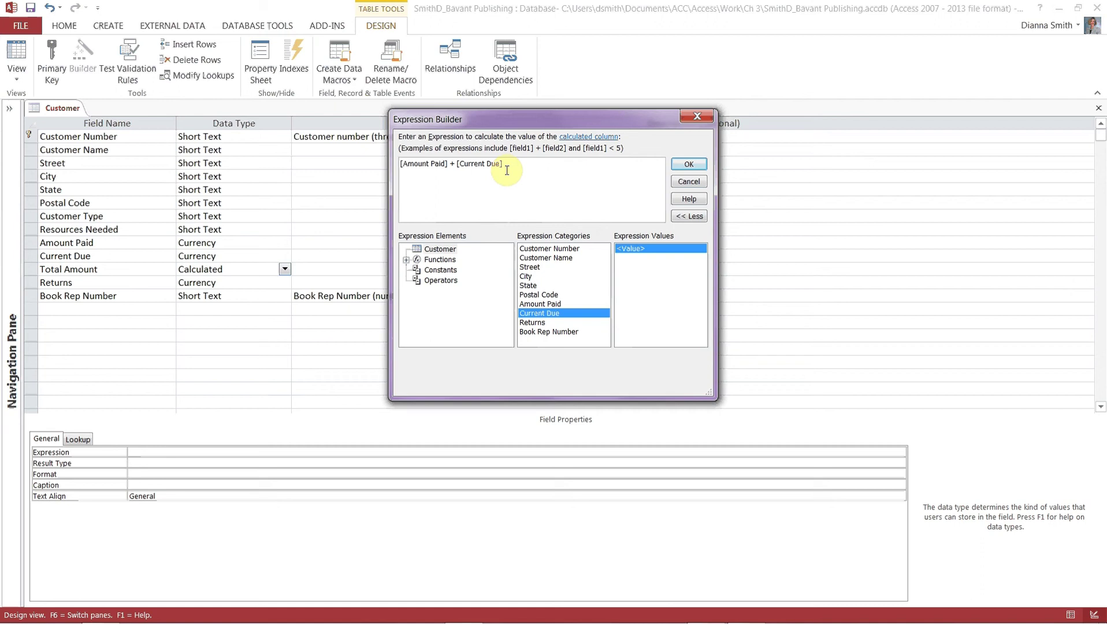
Confirm the Total Amount expression, then save and close the Customer table design
{"action": "left_click", "coordinate": [685, 165]}
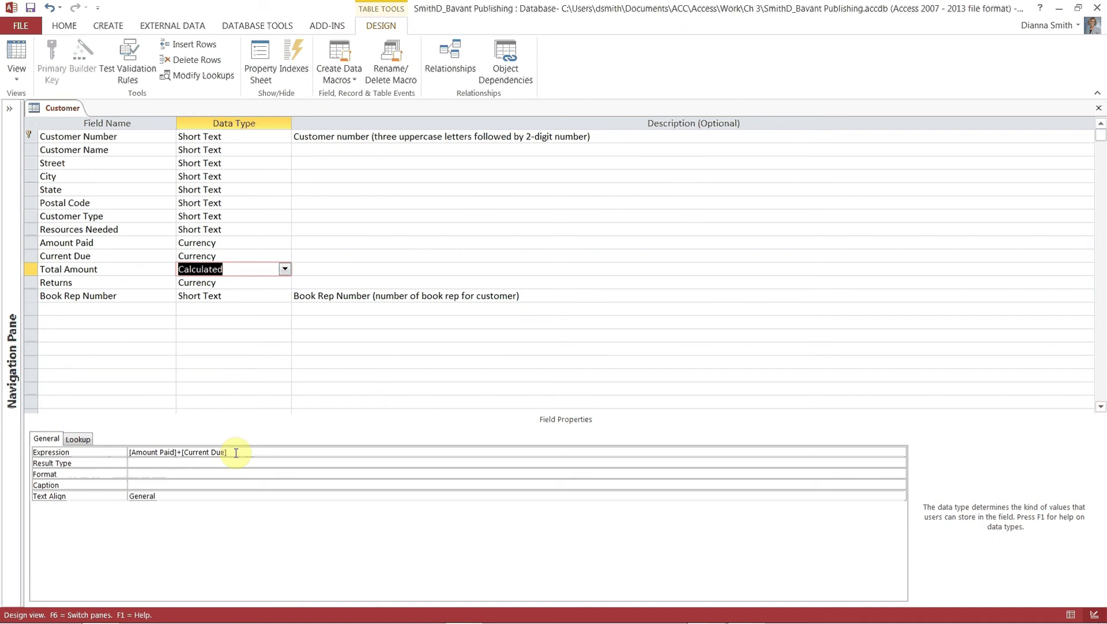
{"action": "left_click", "coordinate": [30, 8]}
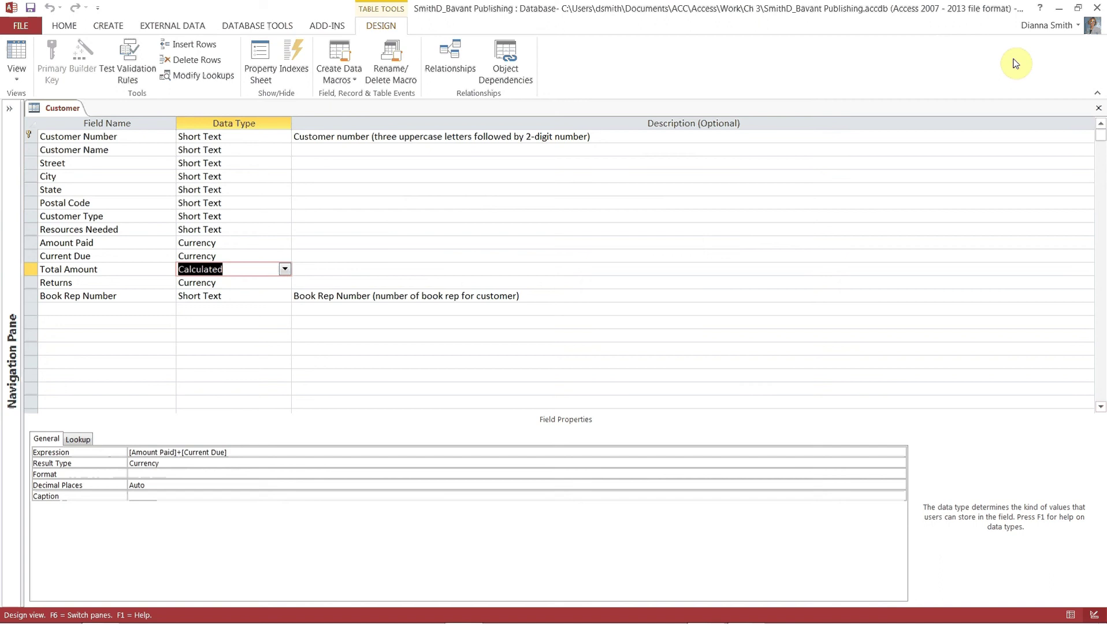
{"action": "left_click", "coordinate": [1099, 108]}
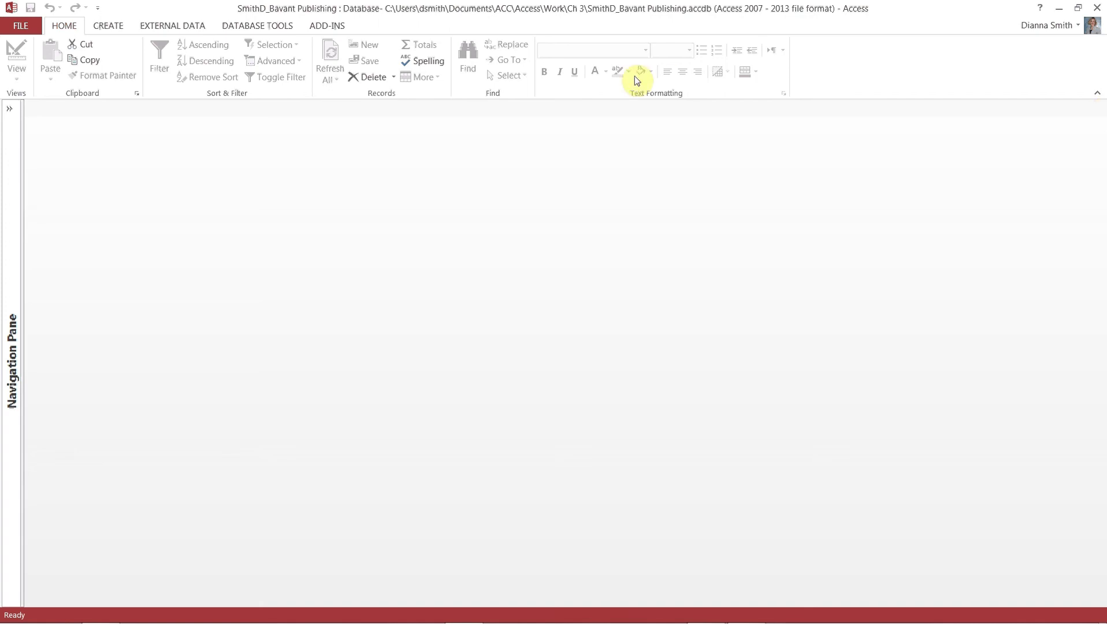
Open the Customer table and review the Customer Type choices and list items without changing them
{"action": "left_click", "coordinate": [9, 109]}
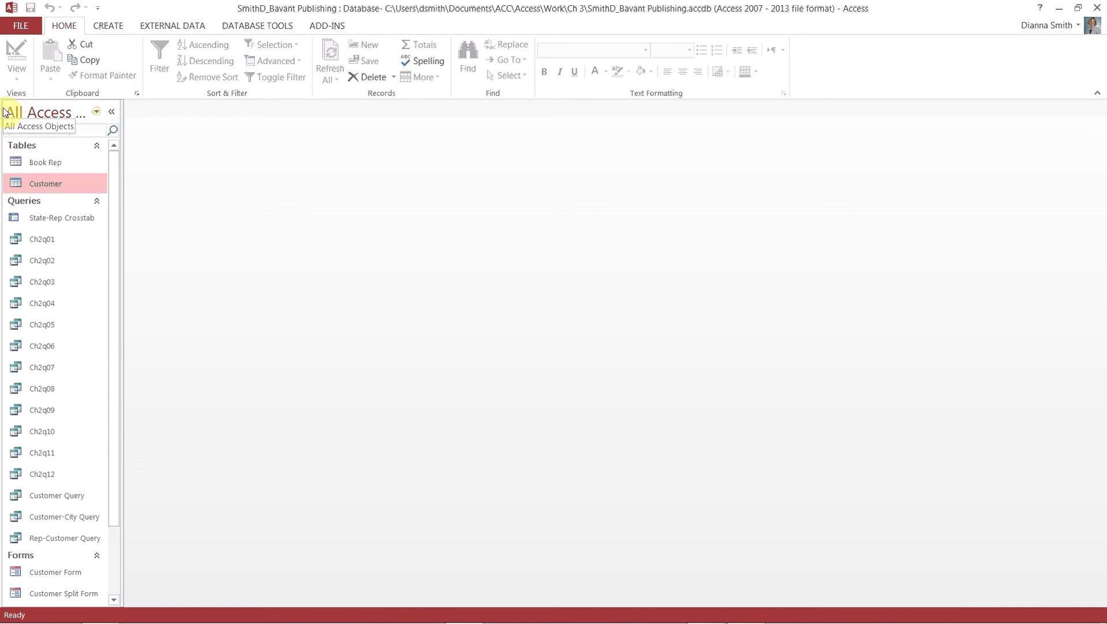
{"action": "double_click", "coordinate": [38, 183]}
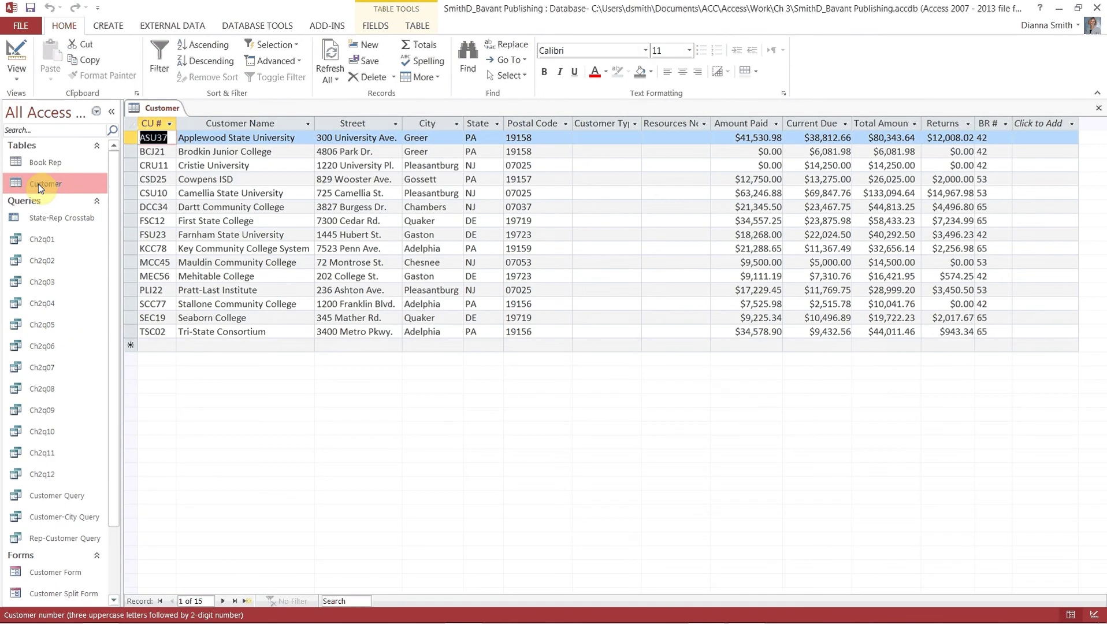
{"action": "left_click", "coordinate": [614, 135]}
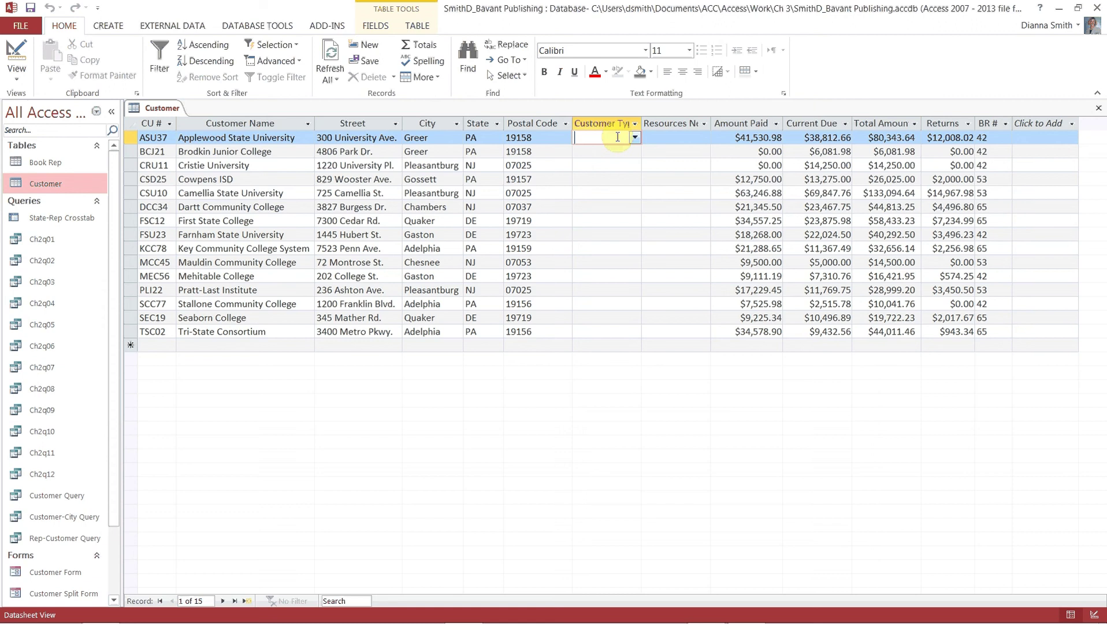
{"action": "left_click", "coordinate": [635, 138]}
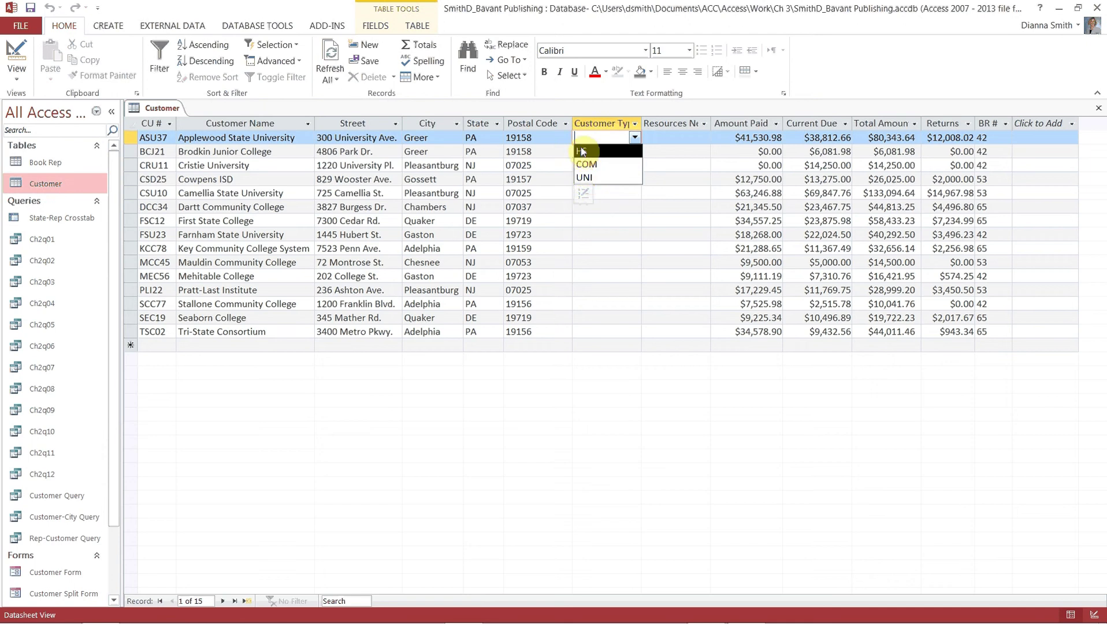
{"action": "left_click", "coordinate": [585, 194]}
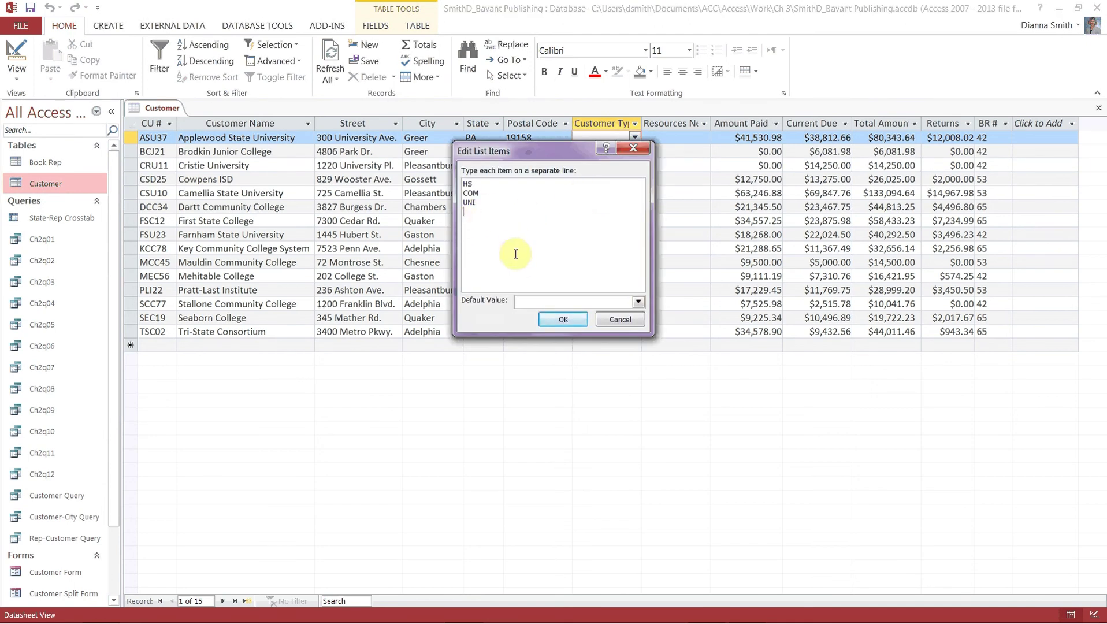
{"action": "left_click", "coordinate": [620, 321]}
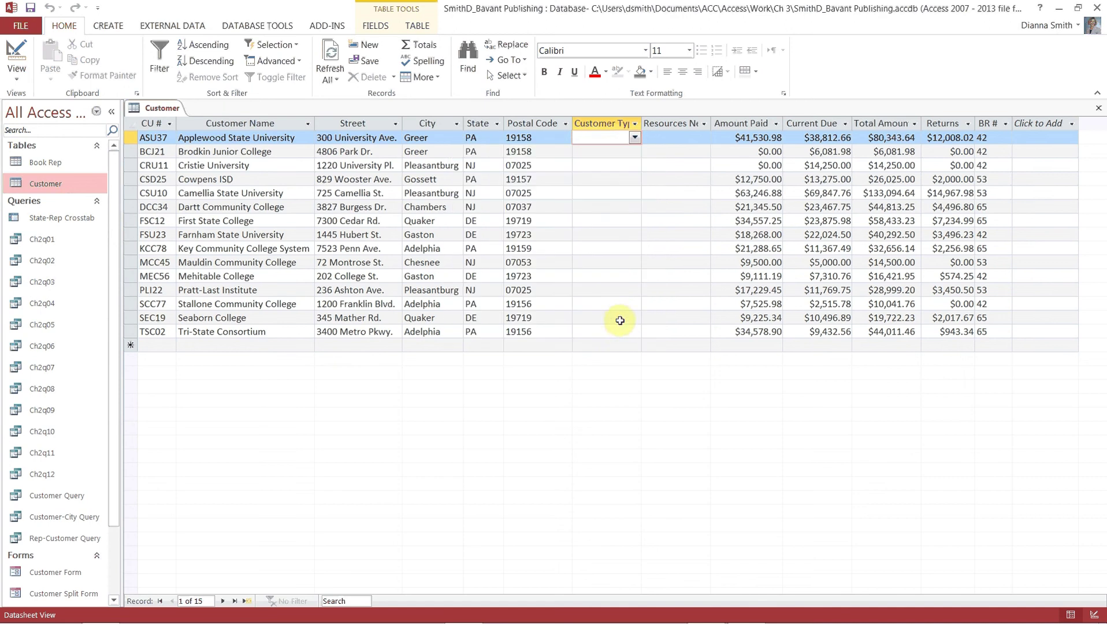
Try the Resources Needed options Audio, CustD and Ebook, leaving the value unchanged, then select Total Amount
{"action": "left_click", "coordinate": [671, 135]}
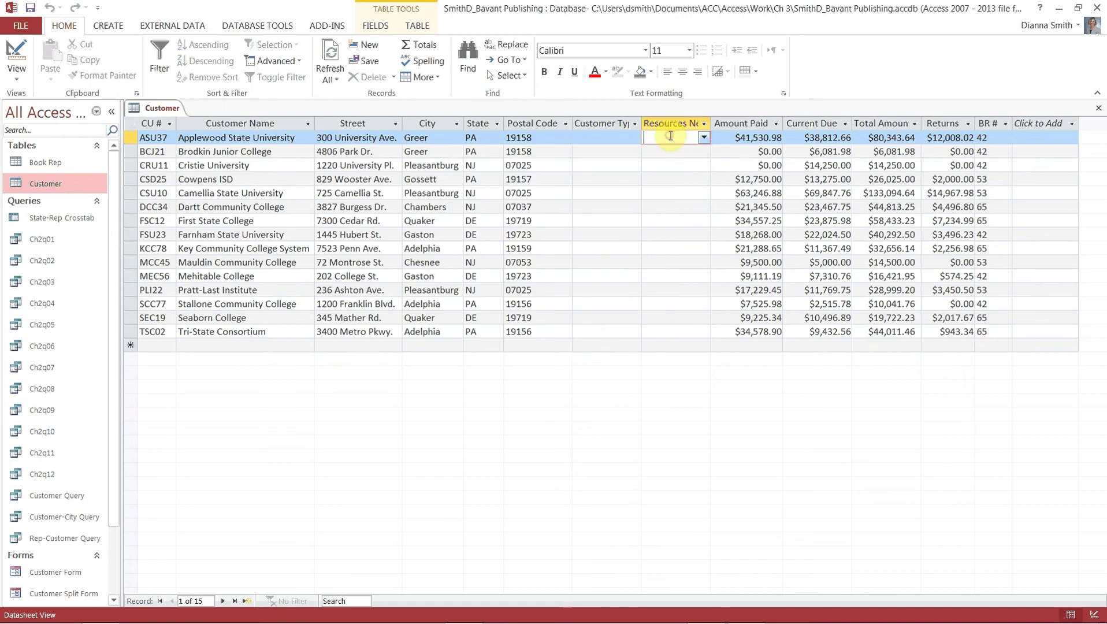
{"action": "left_click", "coordinate": [704, 139]}
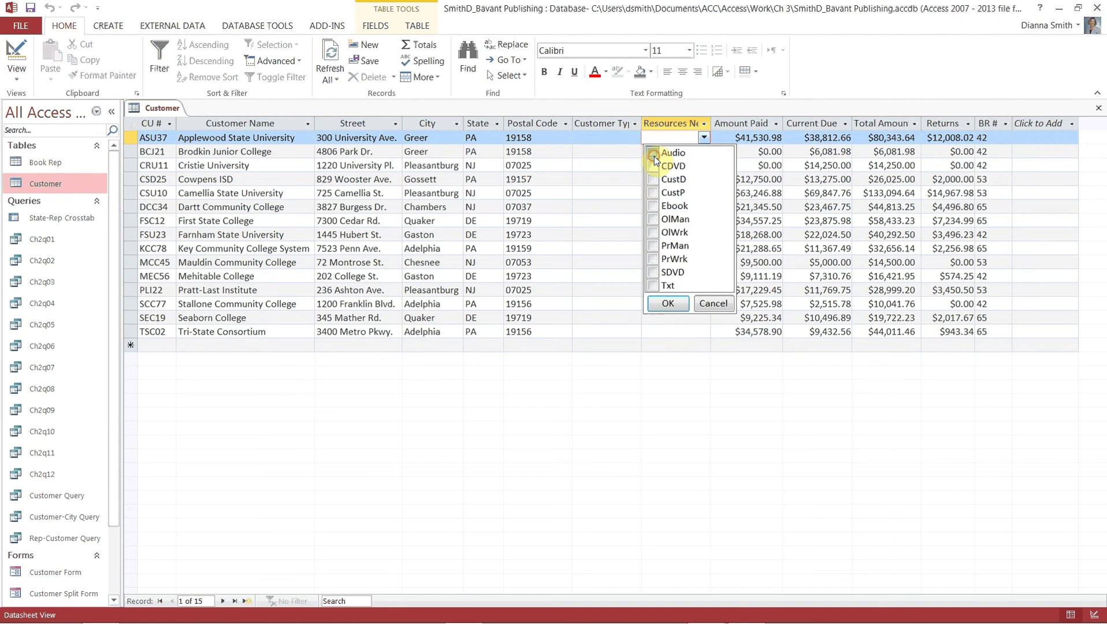
{"action": "left_click", "coordinate": [653, 153]}
{"action": "left_click", "coordinate": [652, 179]}
{"action": "left_click", "coordinate": [653, 207]}
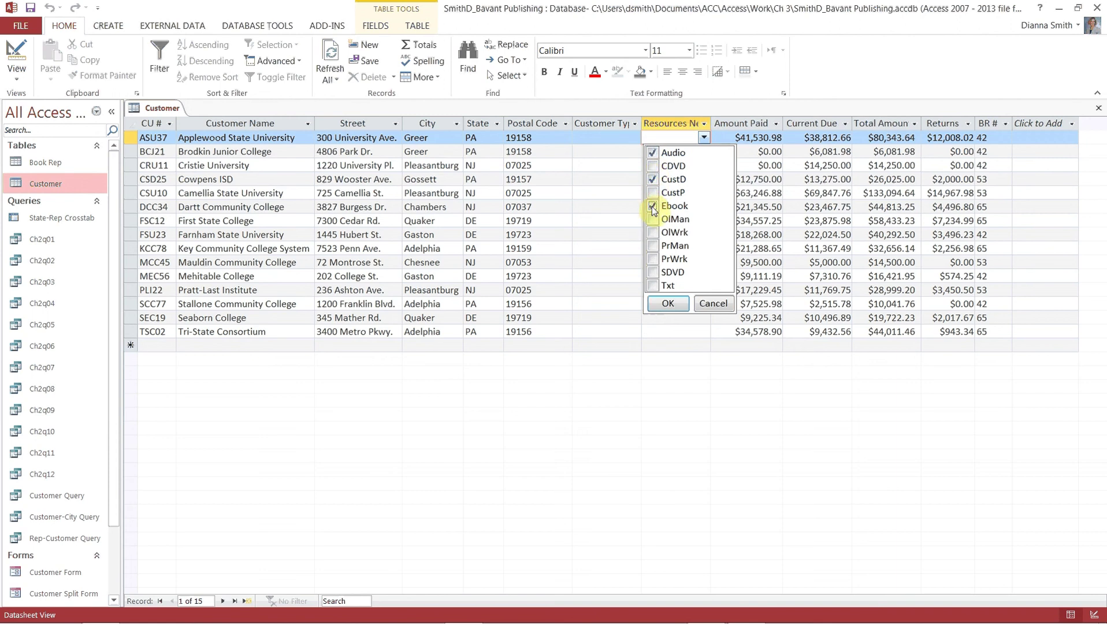
{"action": "left_click", "coordinate": [653, 207]}
{"action": "left_click", "coordinate": [653, 179]}
{"action": "left_click", "coordinate": [653, 153]}
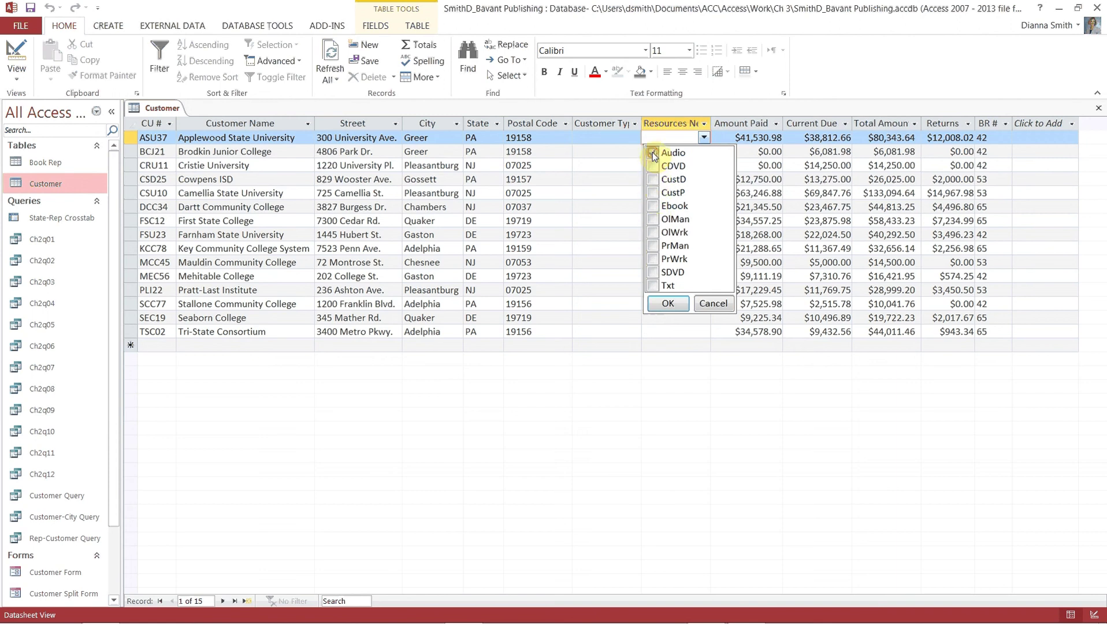
{"action": "left_click", "coordinate": [713, 304]}
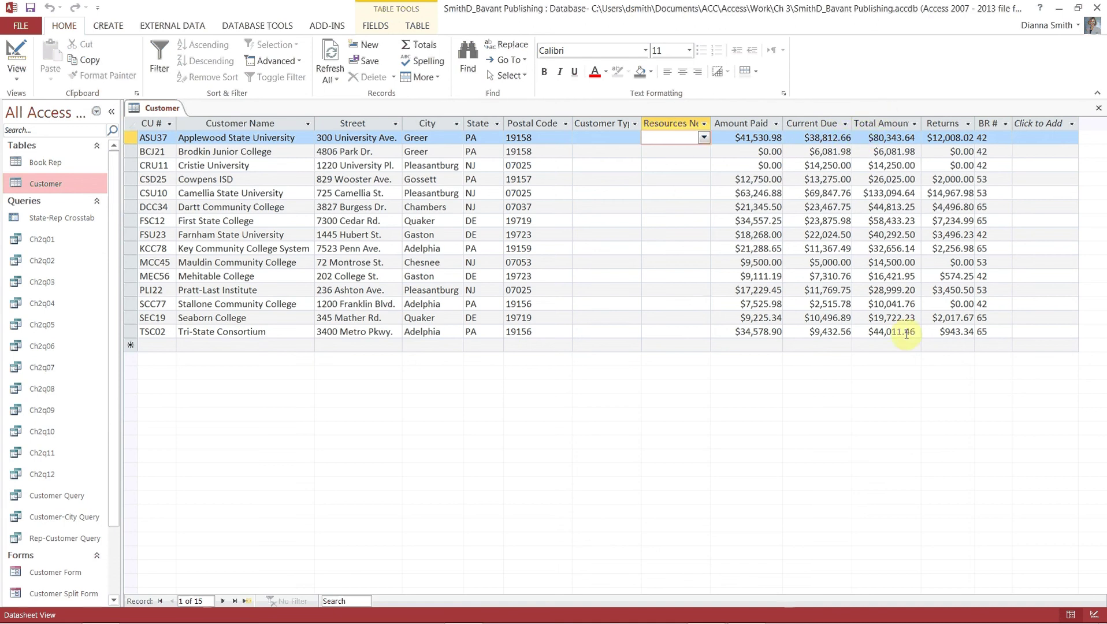
{"action": "left_click", "coordinate": [887, 138]}
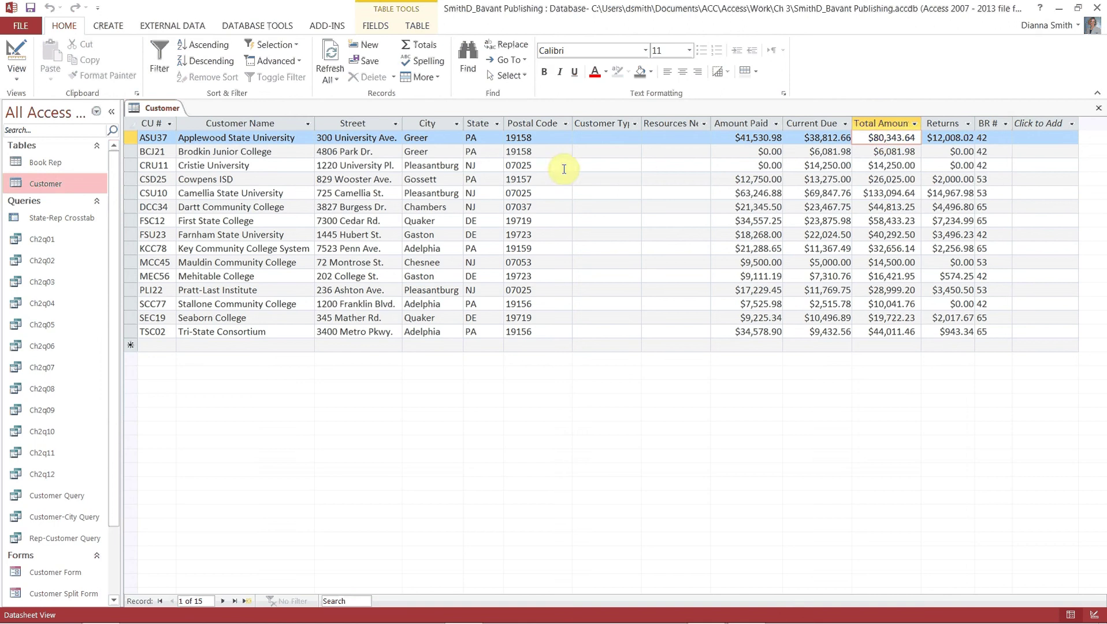
Close the Customer datasheet and start a new Query Design containing only the Customer table
{"action": "left_click", "coordinate": [1100, 110]}
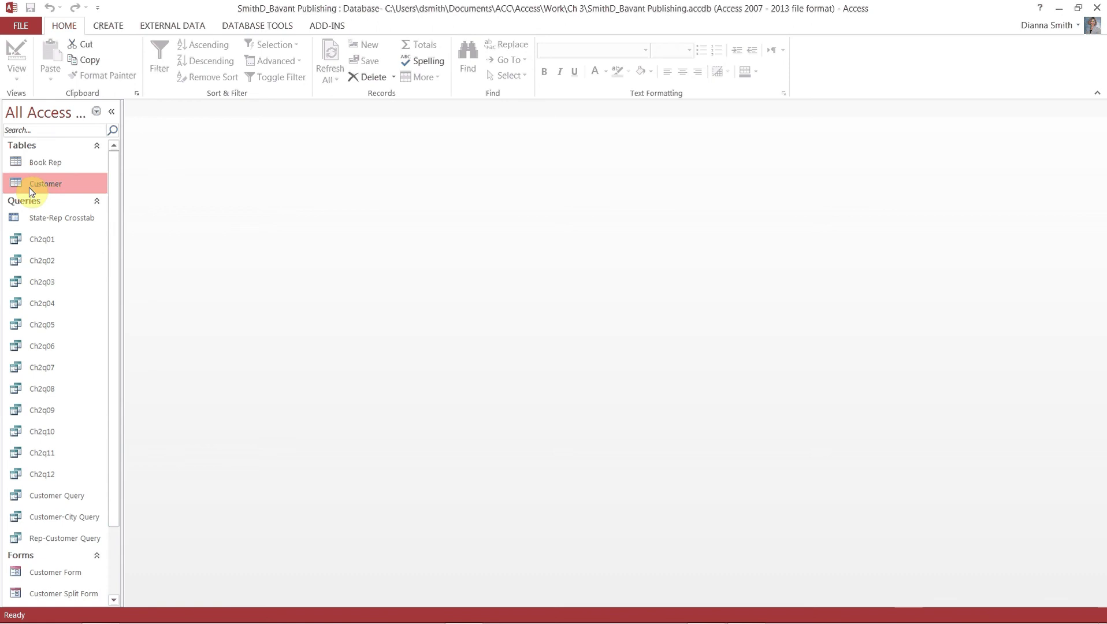
{"action": "left_click", "coordinate": [106, 30]}
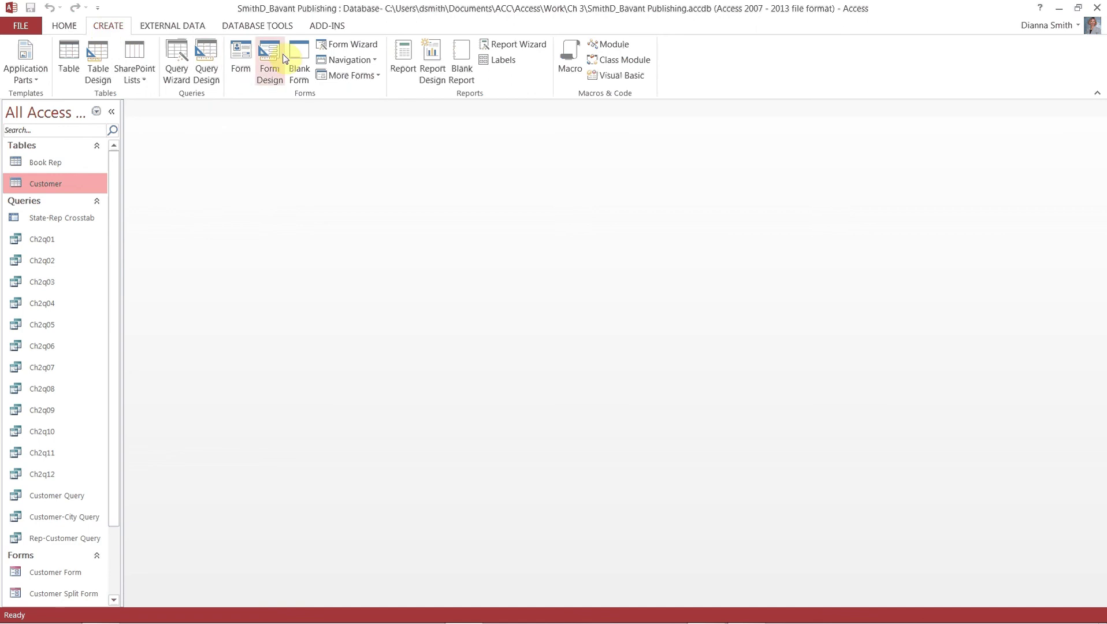
{"action": "left_click", "coordinate": [207, 70]}
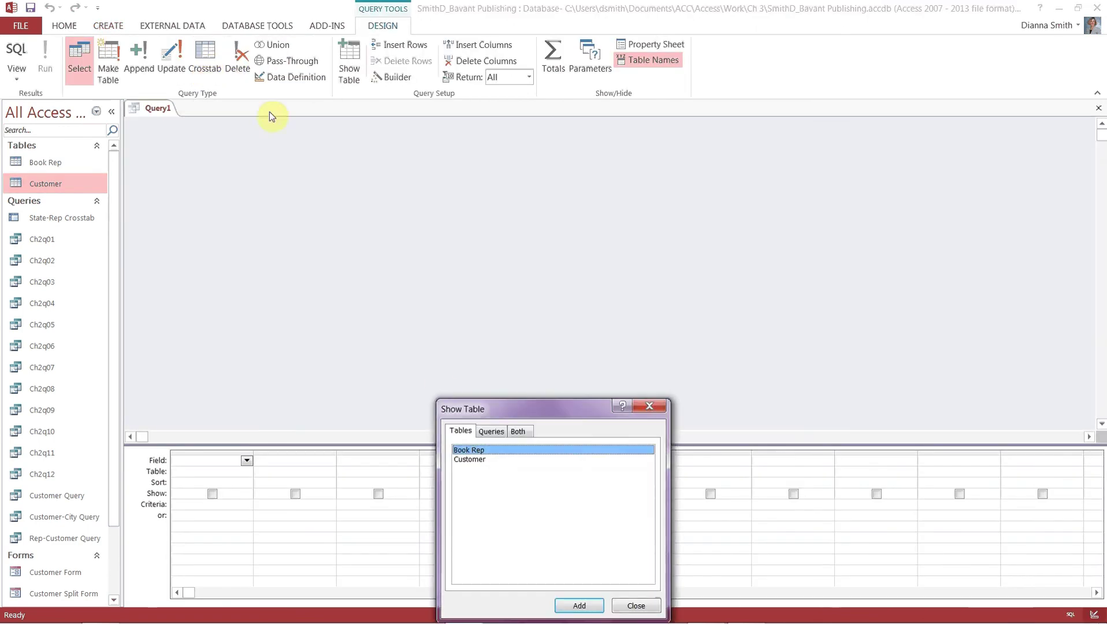
{"action": "left_click_drag", "start_coordinate": [506, 412], "coordinate": [425, 179]}
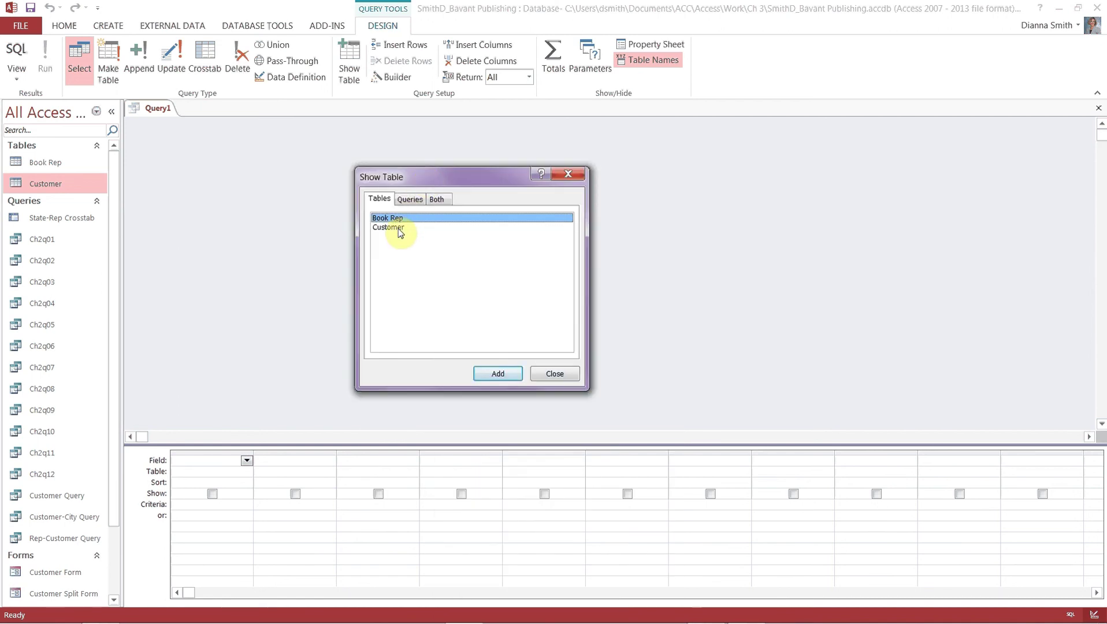
{"action": "double_click", "coordinate": [399, 229]}
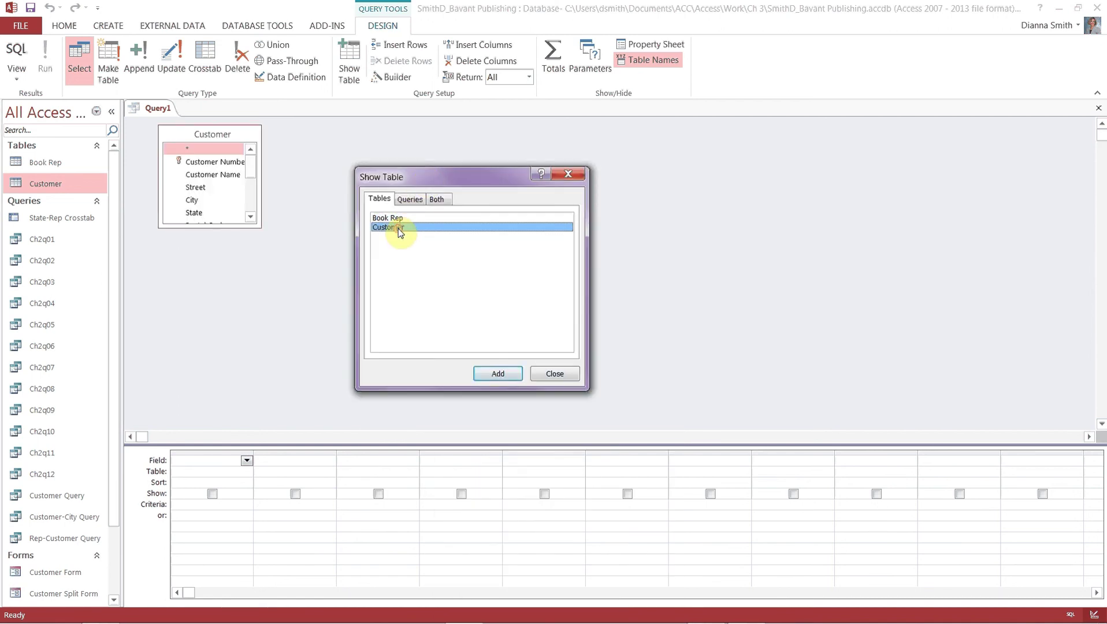
{"action": "left_click", "coordinate": [557, 377]}
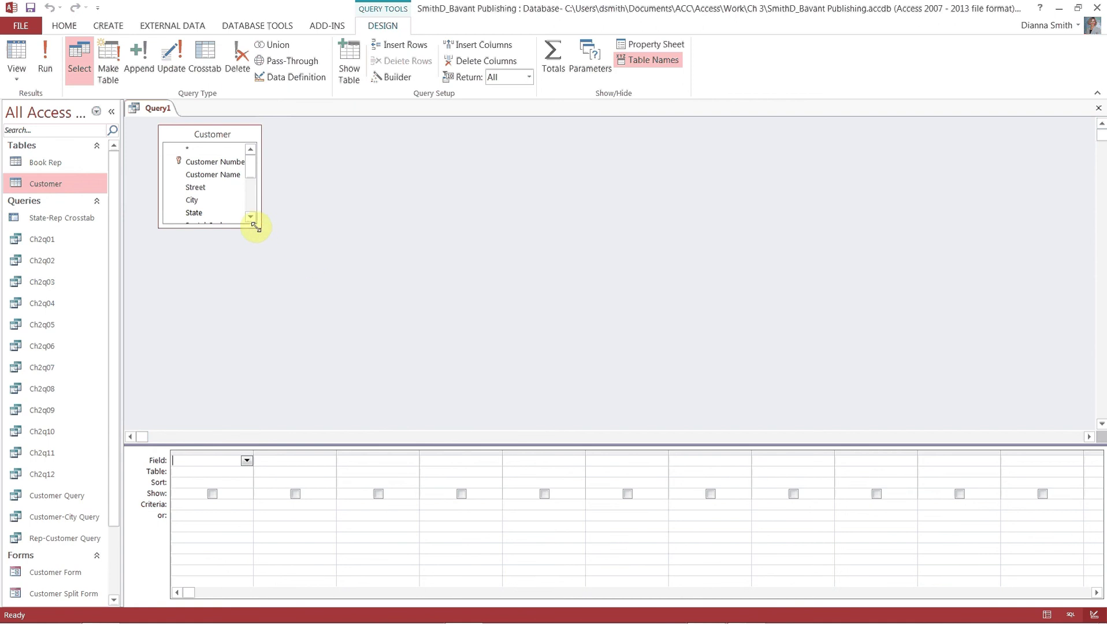
Enlarge the Customer field list to show all fields and switch Query1 to an Update query
{"action": "left_click_drag", "start_coordinate": [255, 227], "coordinate": [364, 381]}
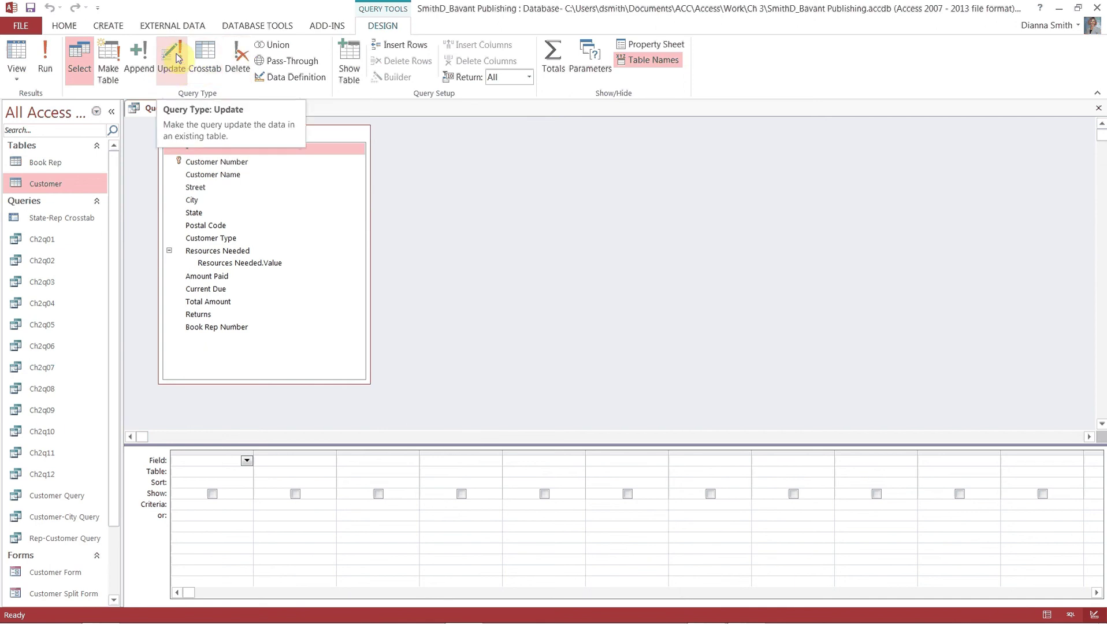
{"action": "left_click", "coordinate": [174, 74]}
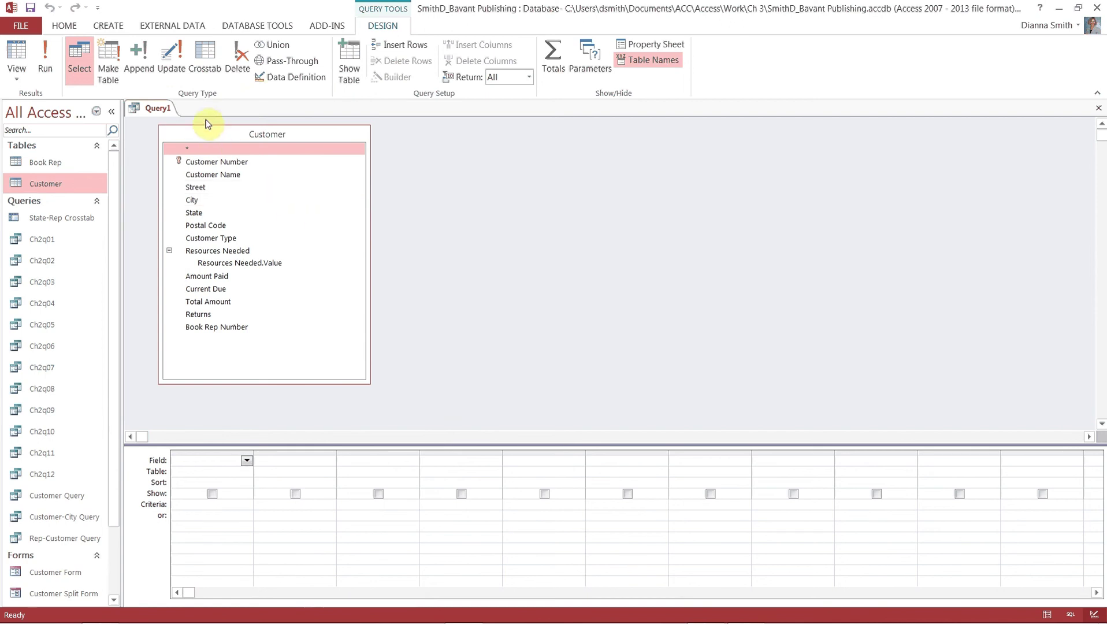
{"action": "left_click", "coordinate": [177, 69]}
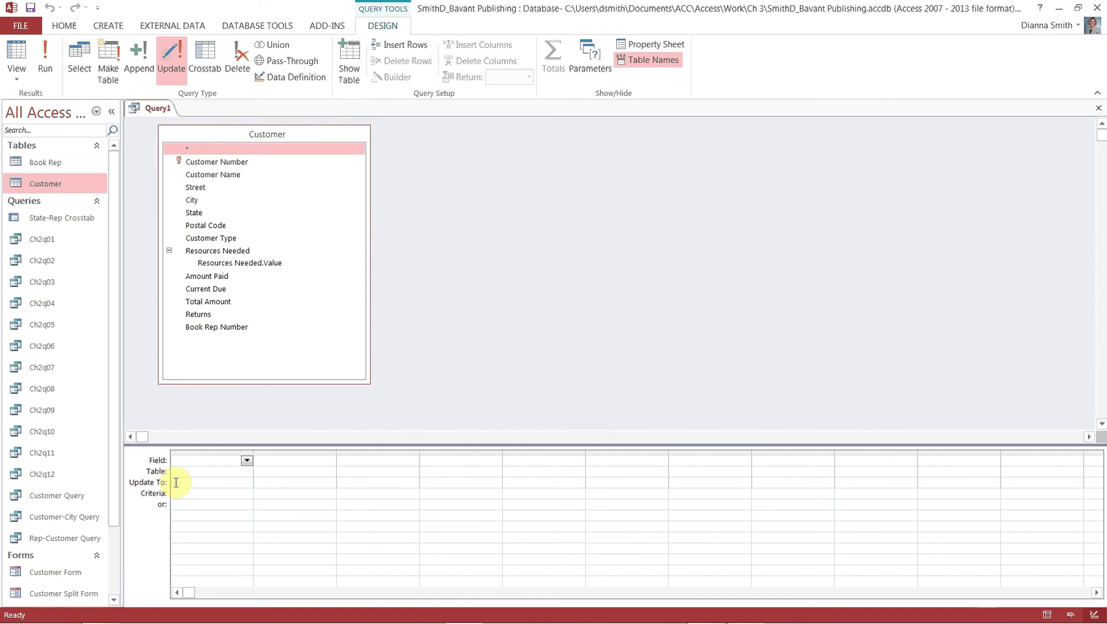
Add Customer Type to the update grid with UNI as its Update To value
{"action": "double_click", "coordinate": [213, 238]}
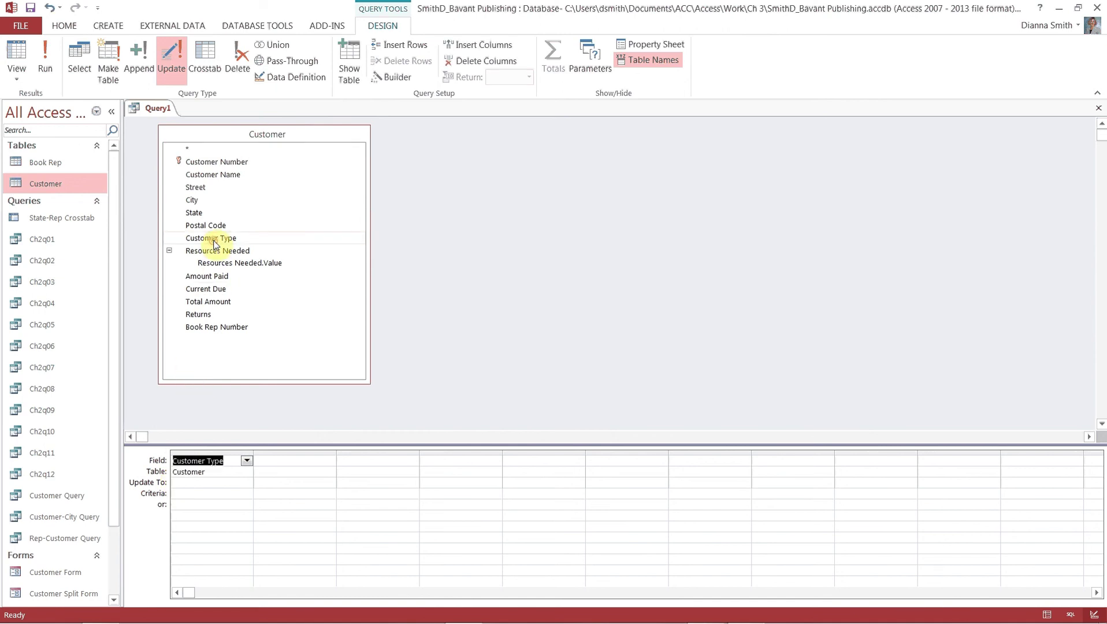
{"action": "left_click", "coordinate": [192, 484]}
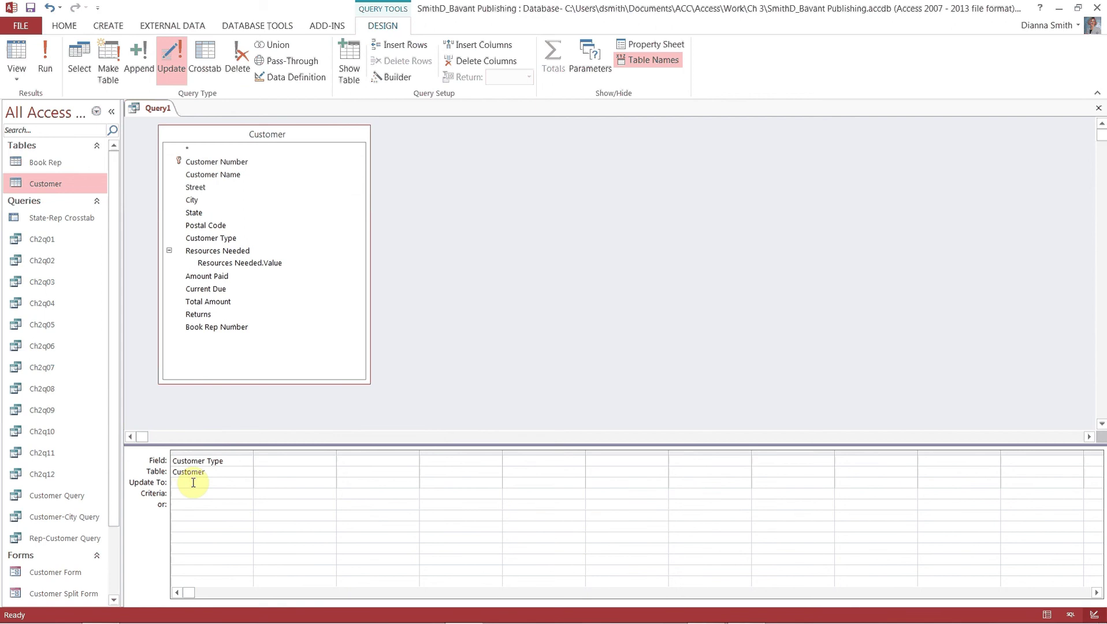
{"action": "type", "text": "UNI"}
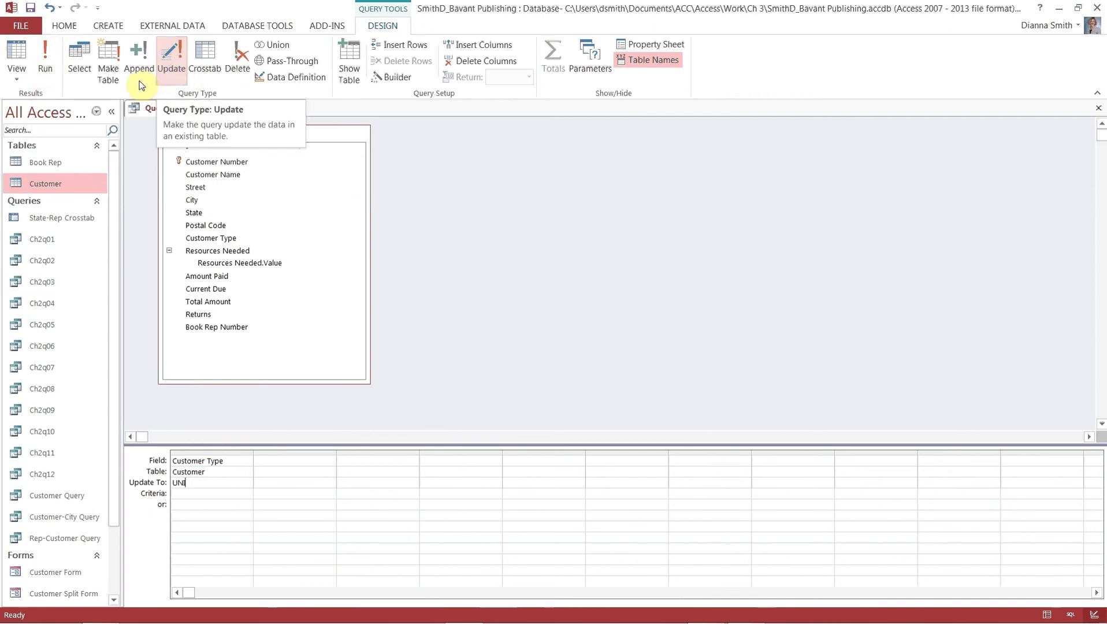
Run the update query and confirm changing Customer Type to UNI for all 15 rows
{"action": "left_click", "coordinate": [45, 56]}
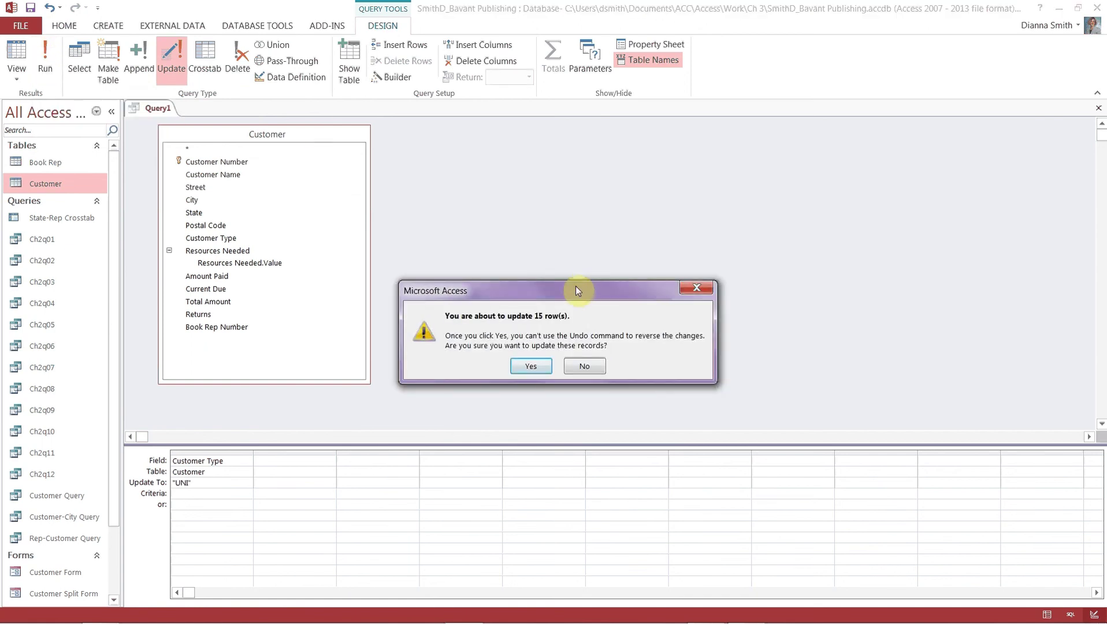
{"action": "left_click_drag", "start_coordinate": [575, 289], "coordinate": [510, 159]}
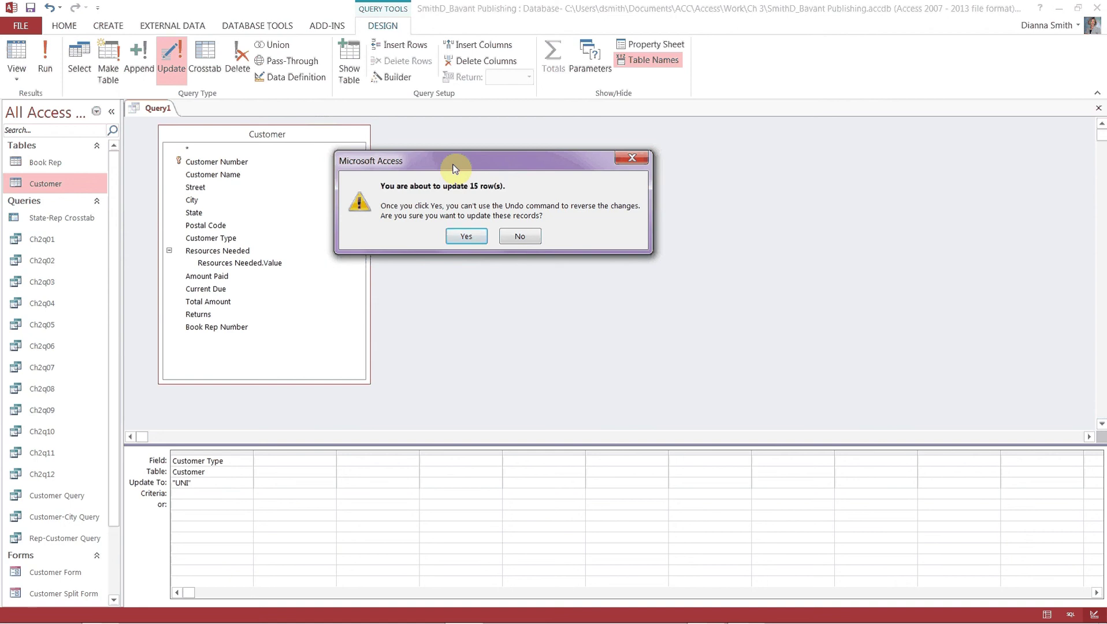
{"action": "left_click", "coordinate": [466, 237]}
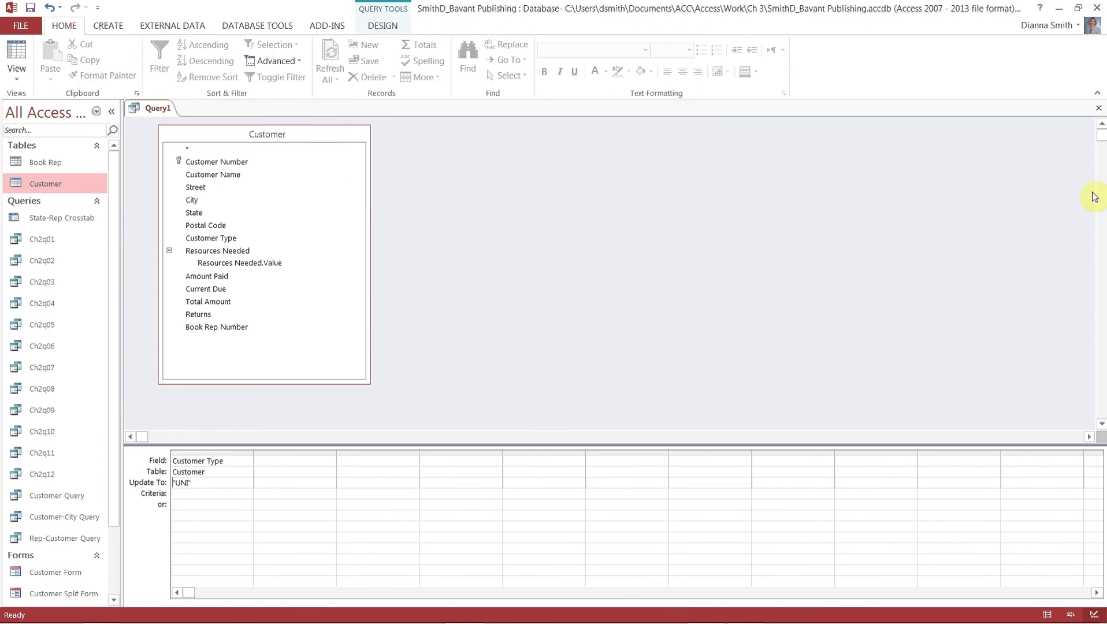
Close the Query1 design and answer the save-changes prompt
{"action": "left_click", "coordinate": [1098, 110]}
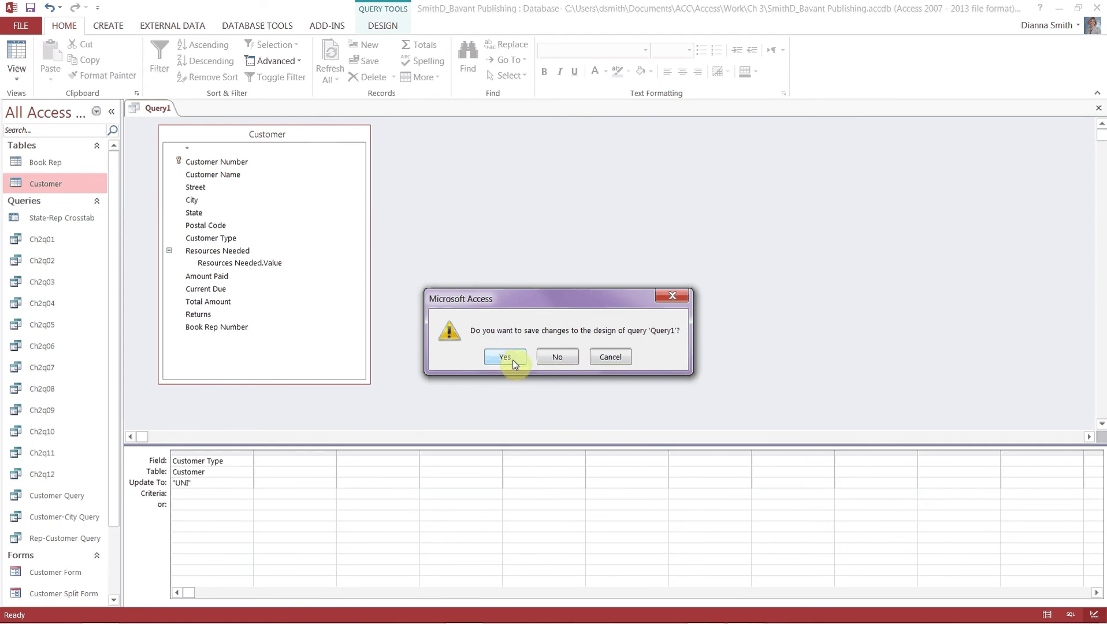
{"action": "left_click", "coordinate": [556, 359]}
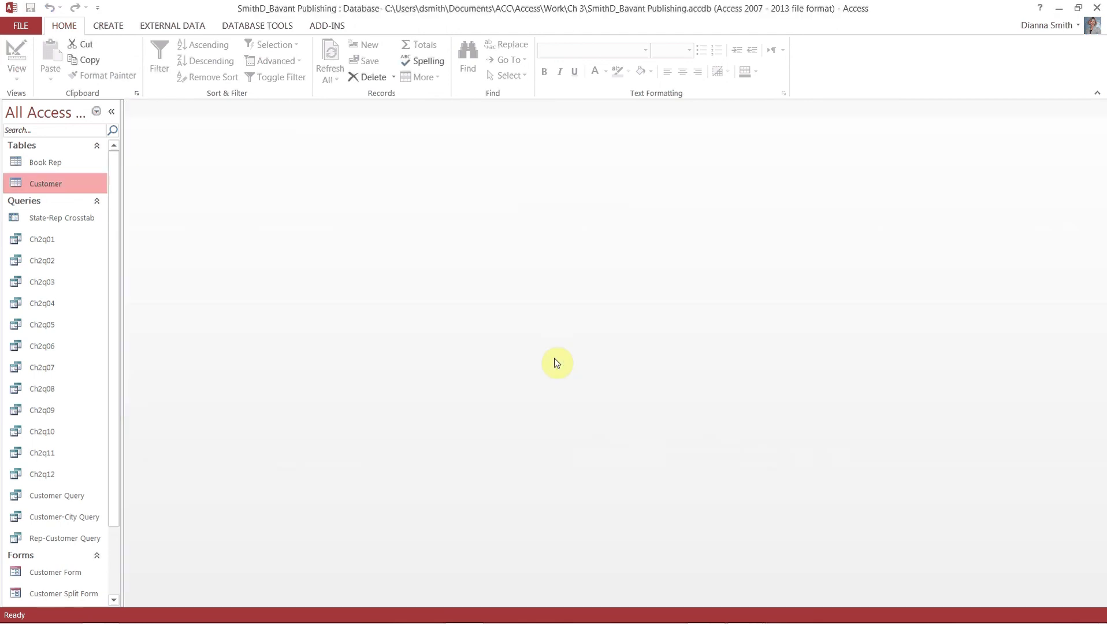